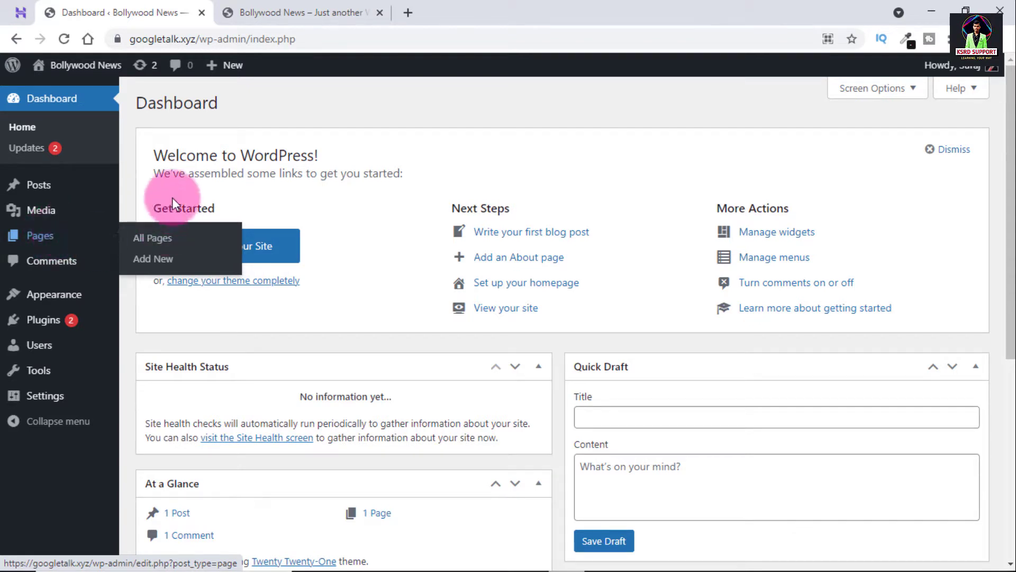
Open the list of all the site's pages.
mouse_move(46, 244)
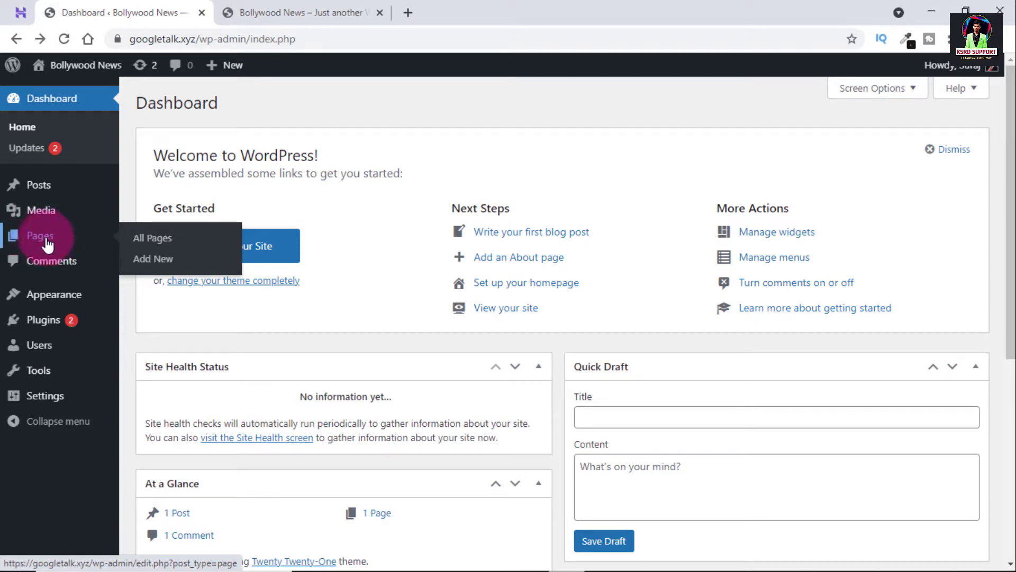
click(47, 244)
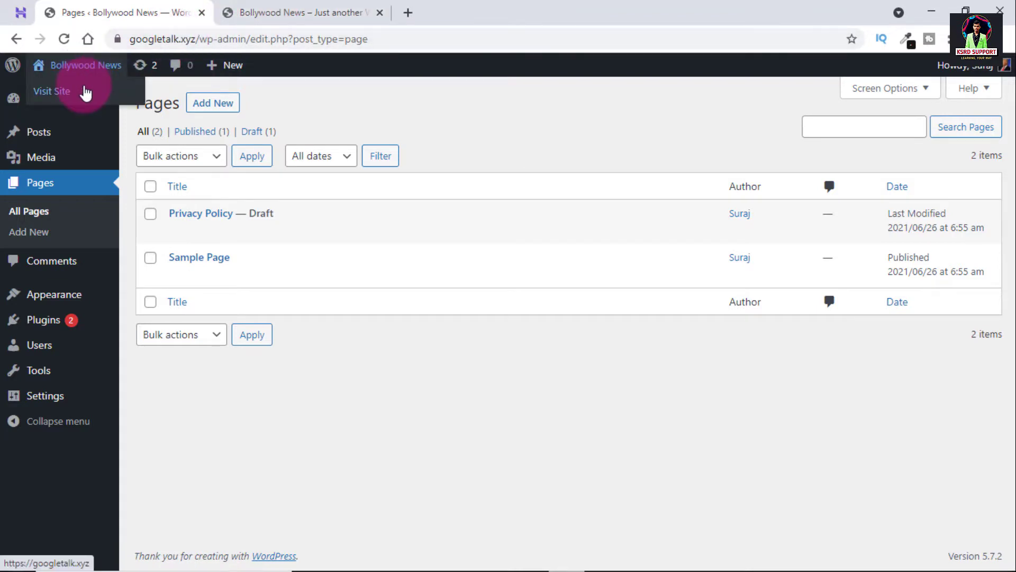
Open the live Bollywood News site in a new browser tab and look through its front page.
right_click(87, 89)
click(119, 95)
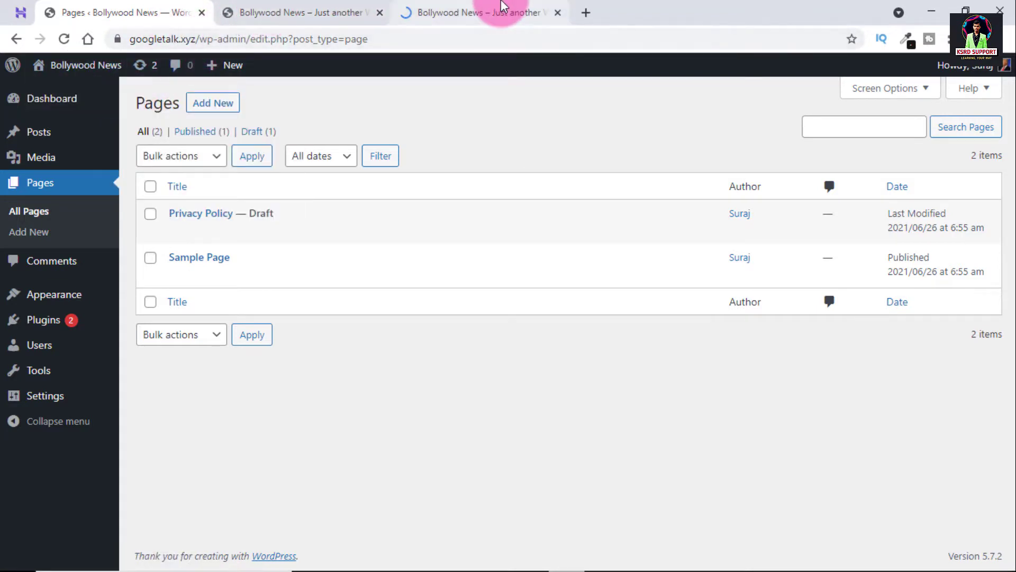
click(503, 11)
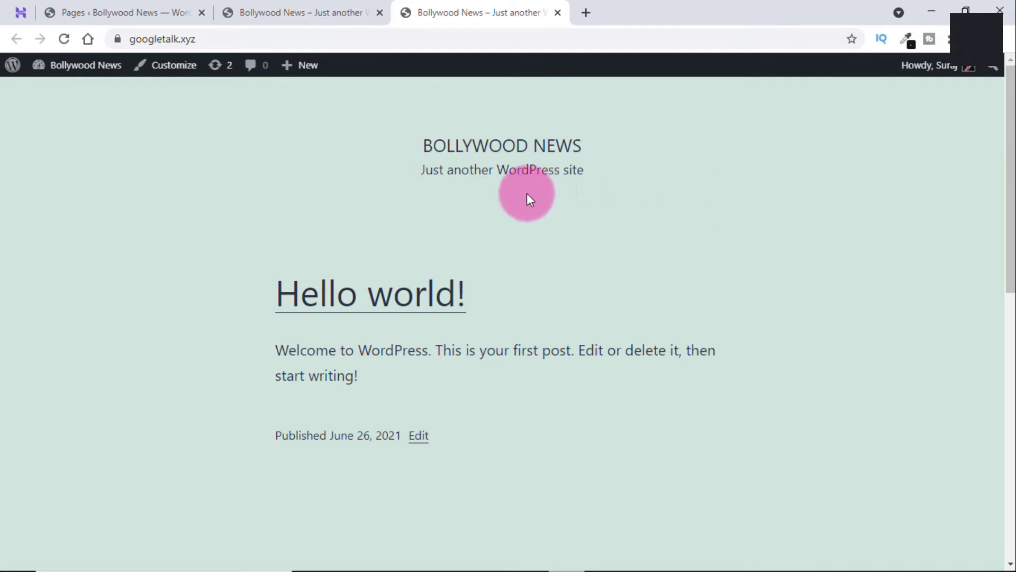
scroll(526, 196, down, 8)
scroll(493, 274, up, 8)
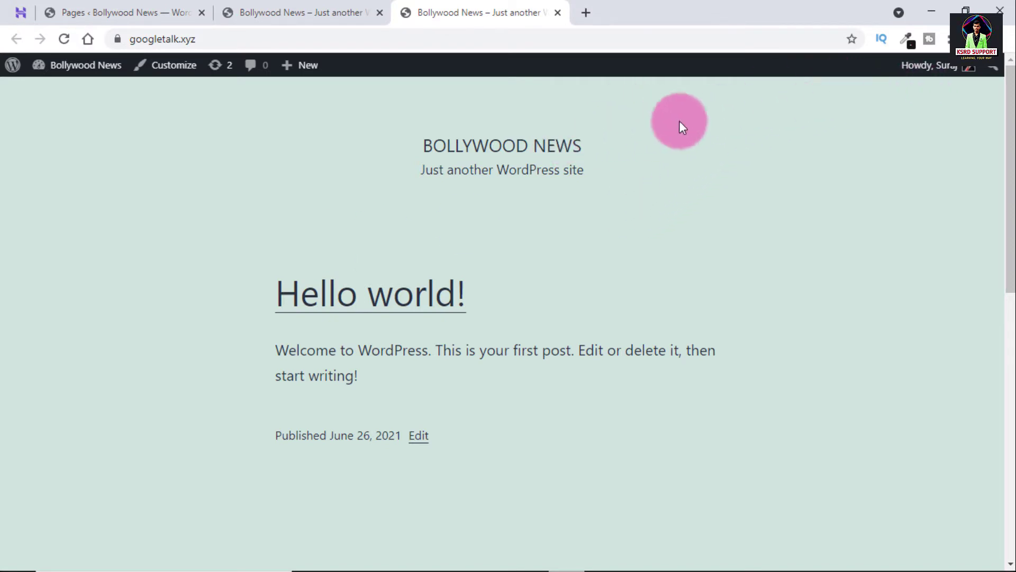
Compare the entries in the Pages list with what the live site's front page shows.
click(320, 13)
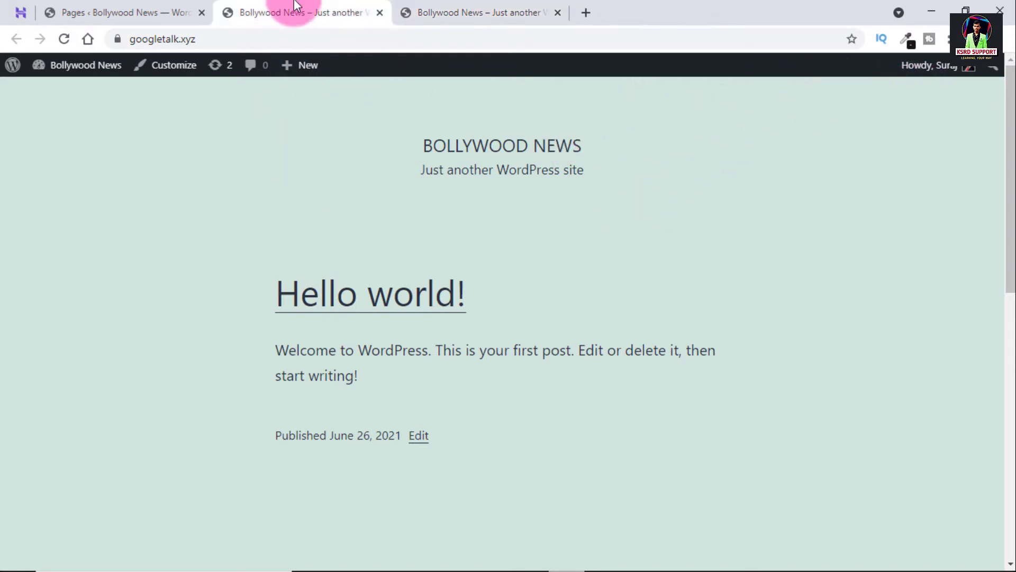
click(146, 13)
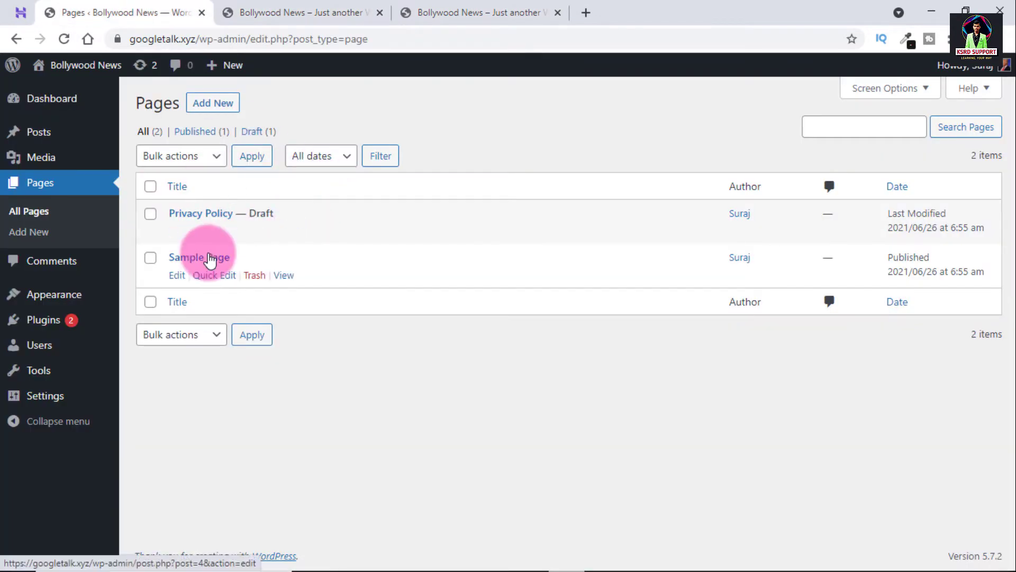
click(479, 12)
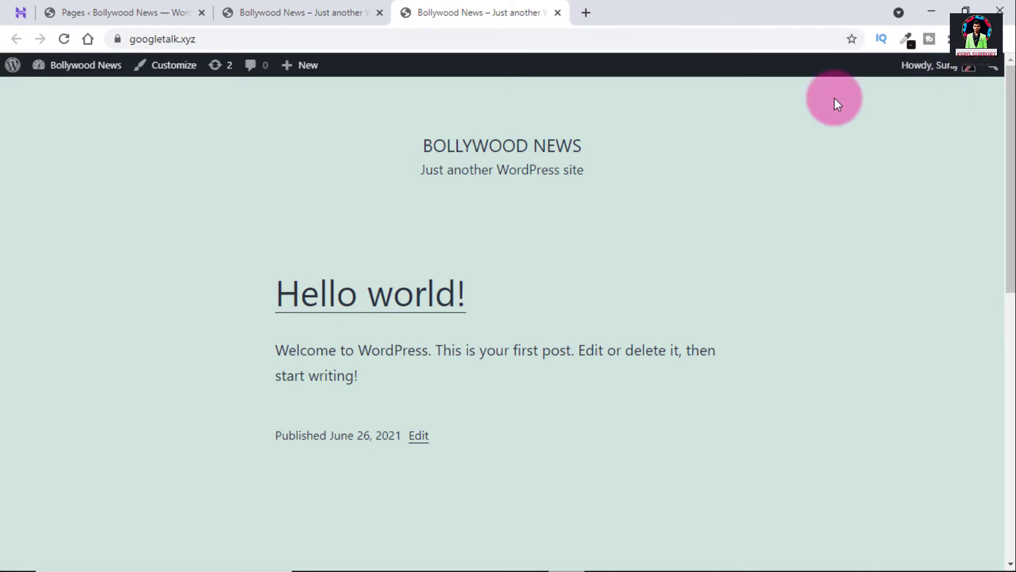
click(125, 12)
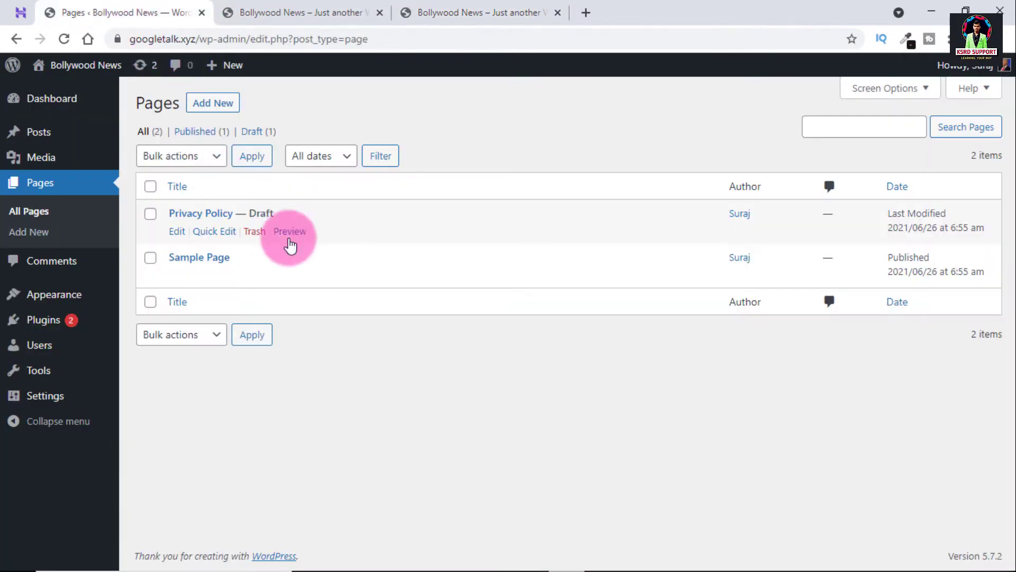
click(464, 12)
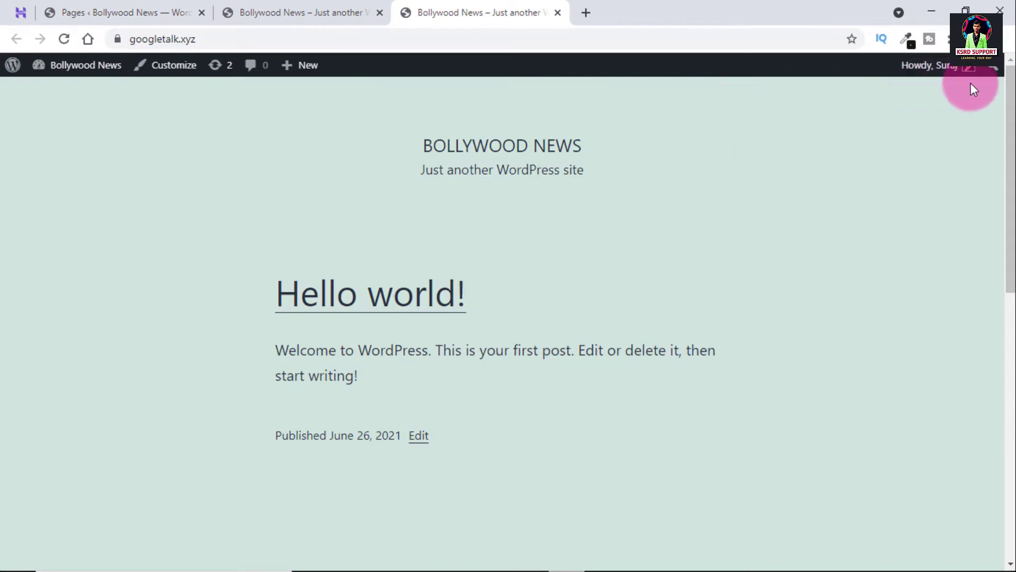
click(150, 5)
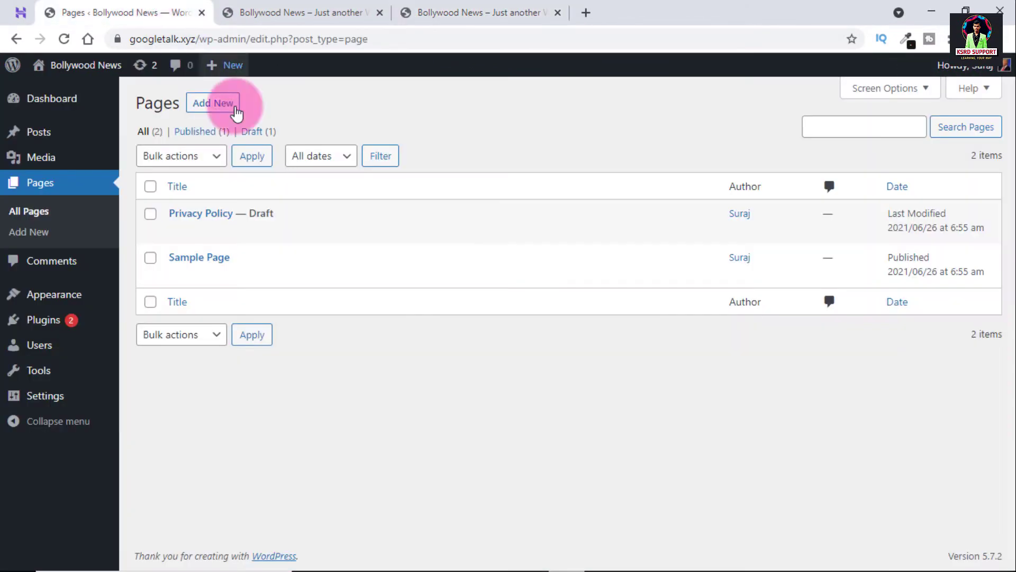
click(122, 7)
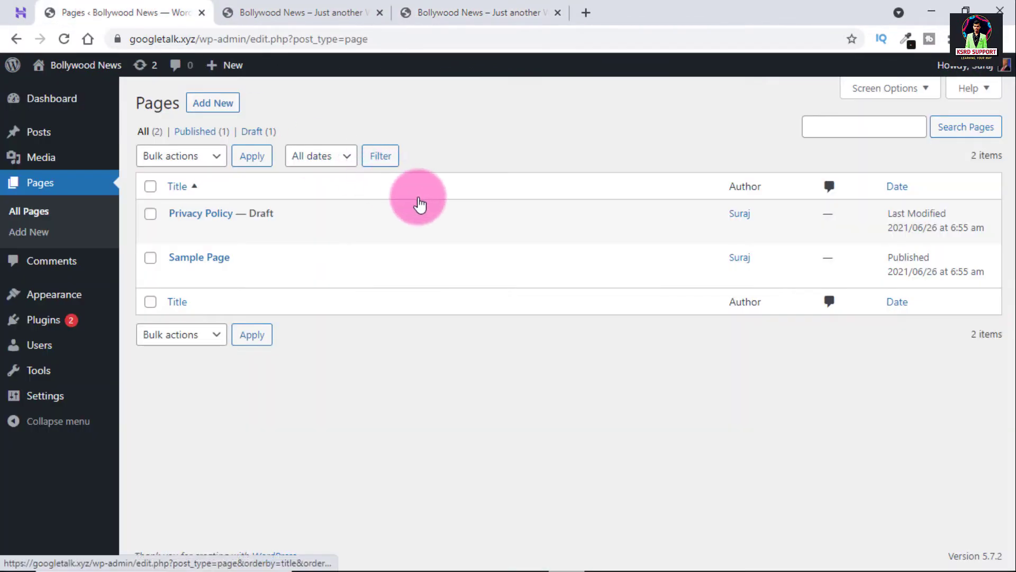
click(443, 12)
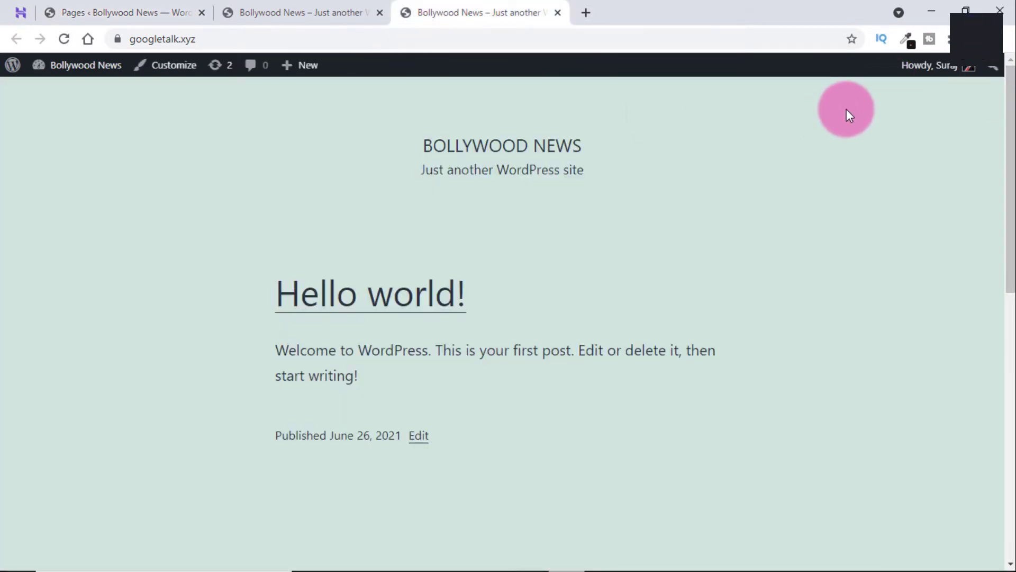
click(147, 6)
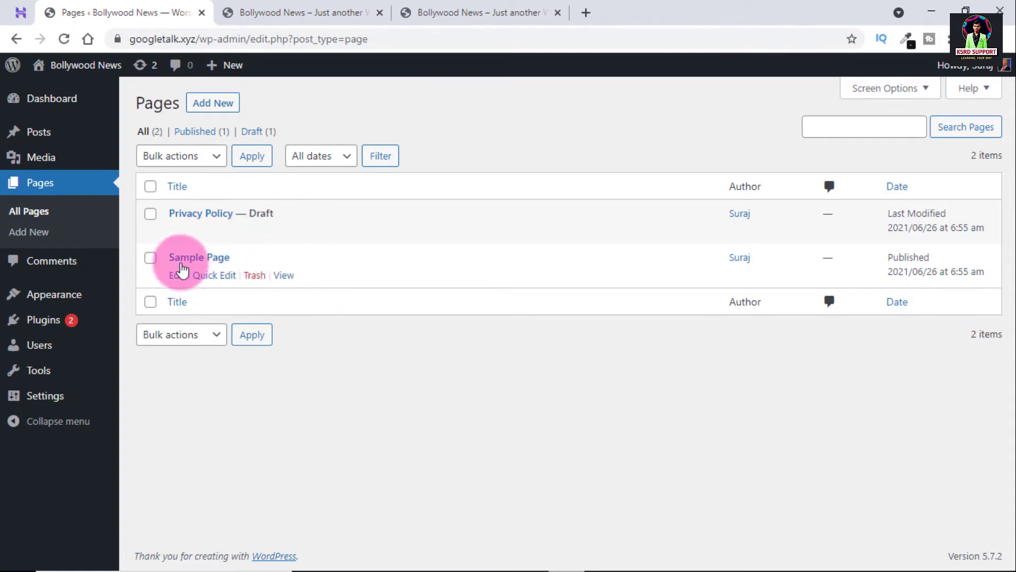
Open the Privacy Policy draft for editing and look through its suggested text.
click(178, 232)
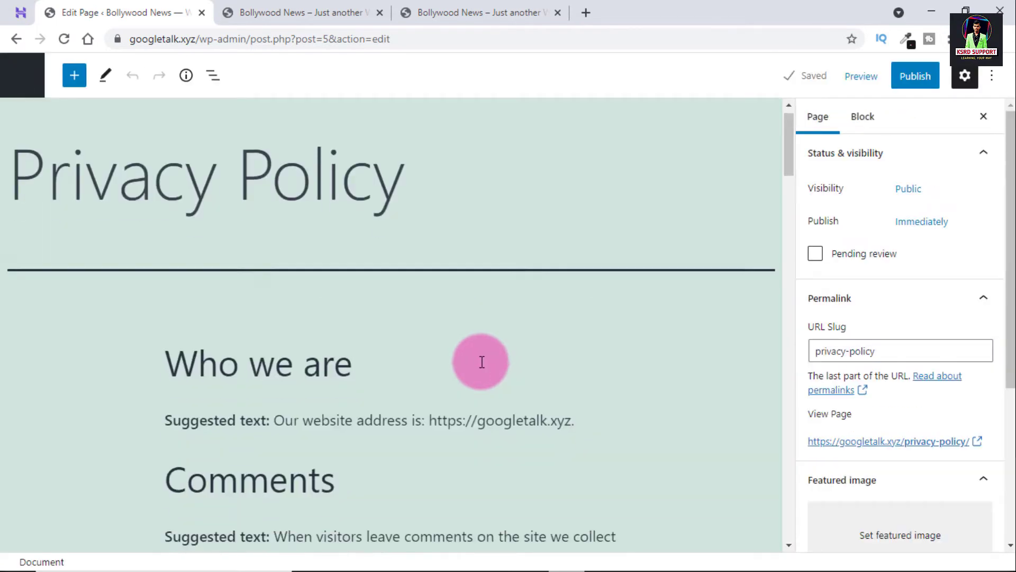
scroll(482, 362, down, 5)
scroll(666, 379, up, 4)
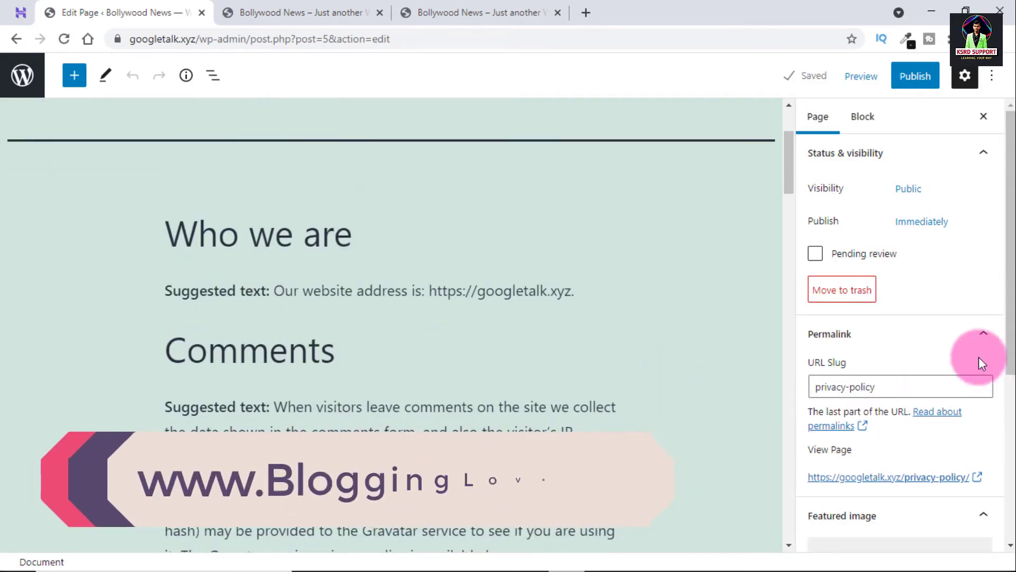
Examine the Privacy Policy page's settings, including permalink, featured image, discussion and page attributes.
scroll(907, 376, down, 5)
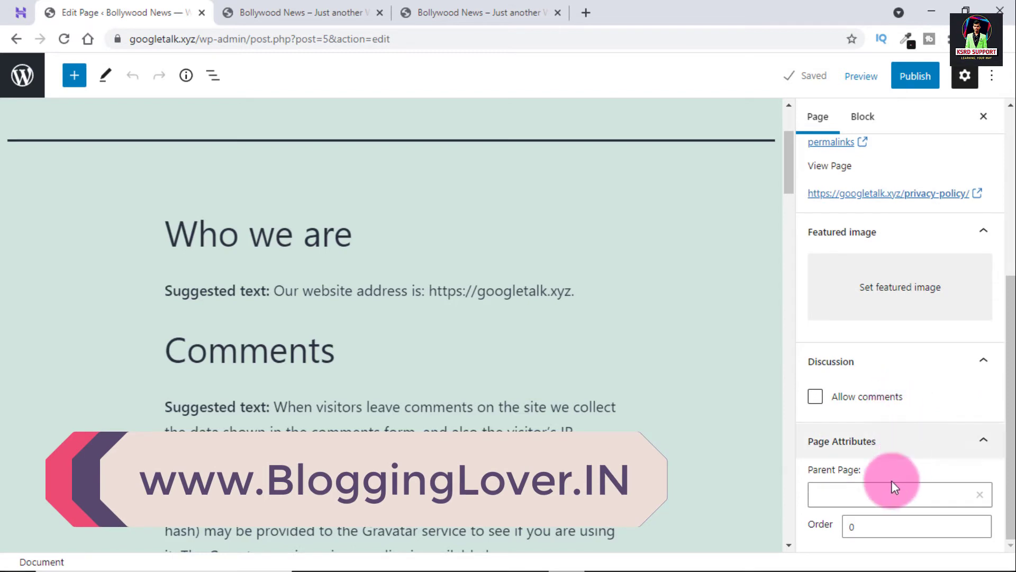
click(902, 449)
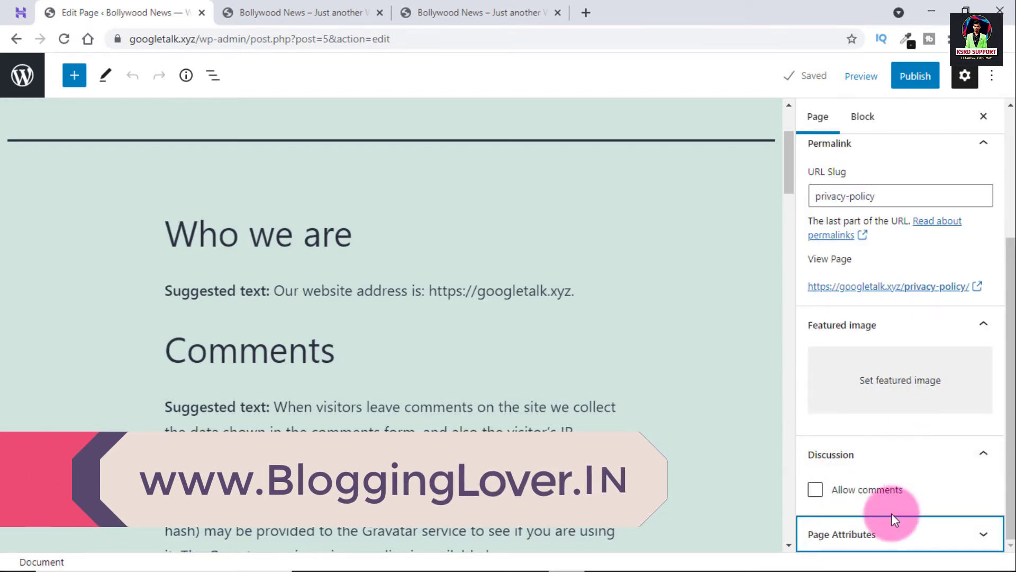
click(893, 534)
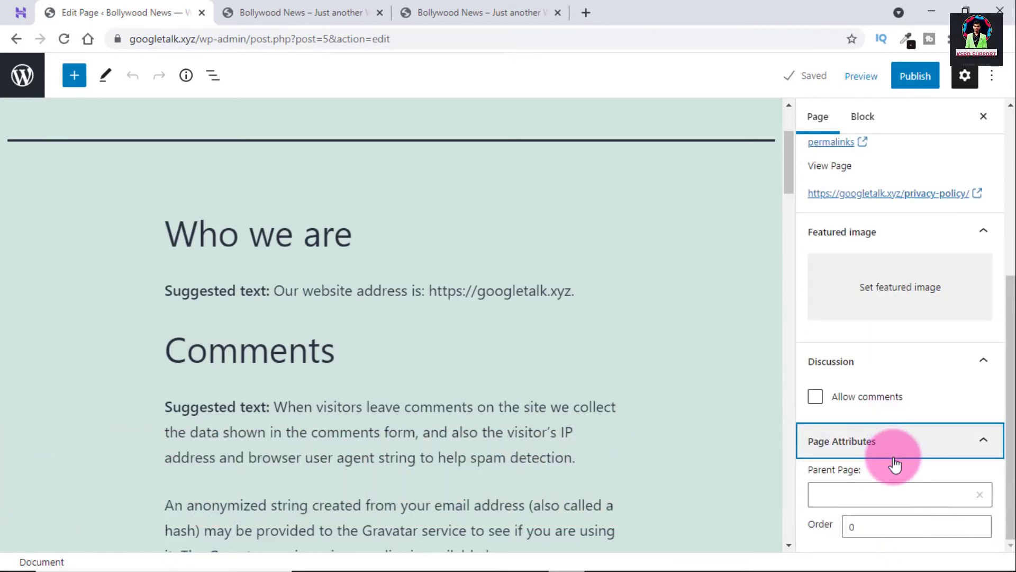
scroll(889, 476, up, 5)
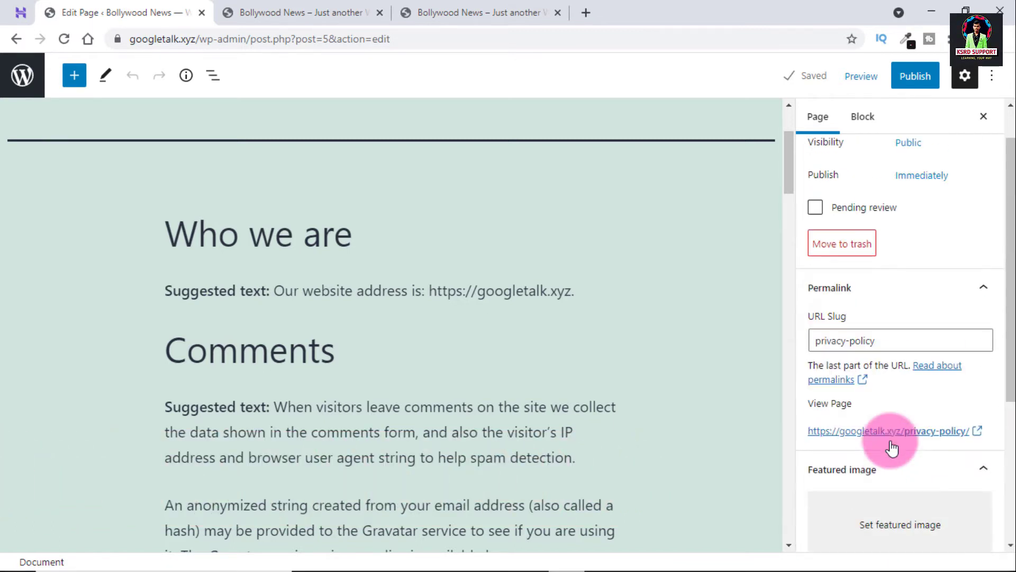
scroll(898, 424, down, 2)
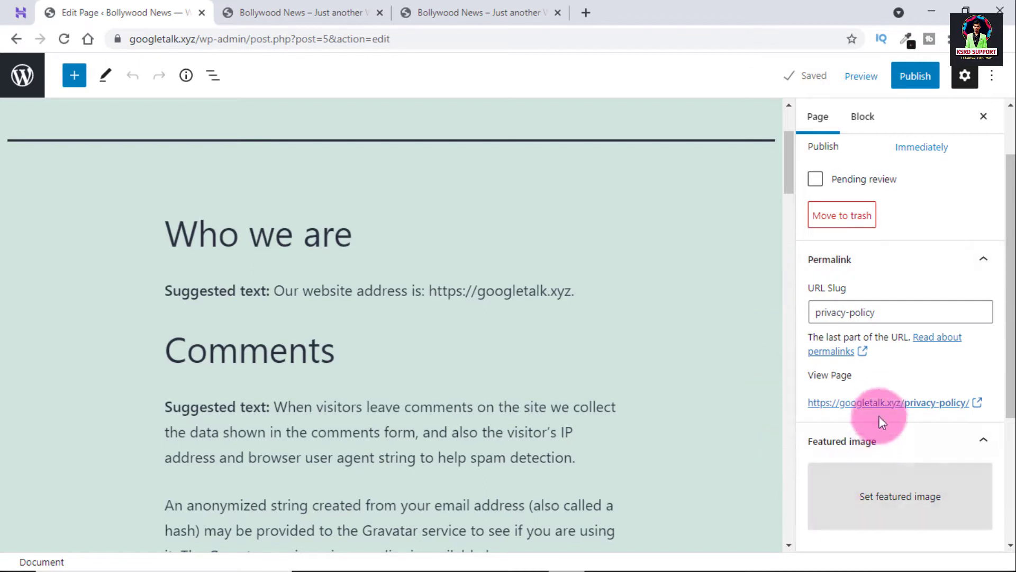
scroll(900, 249, up, 2)
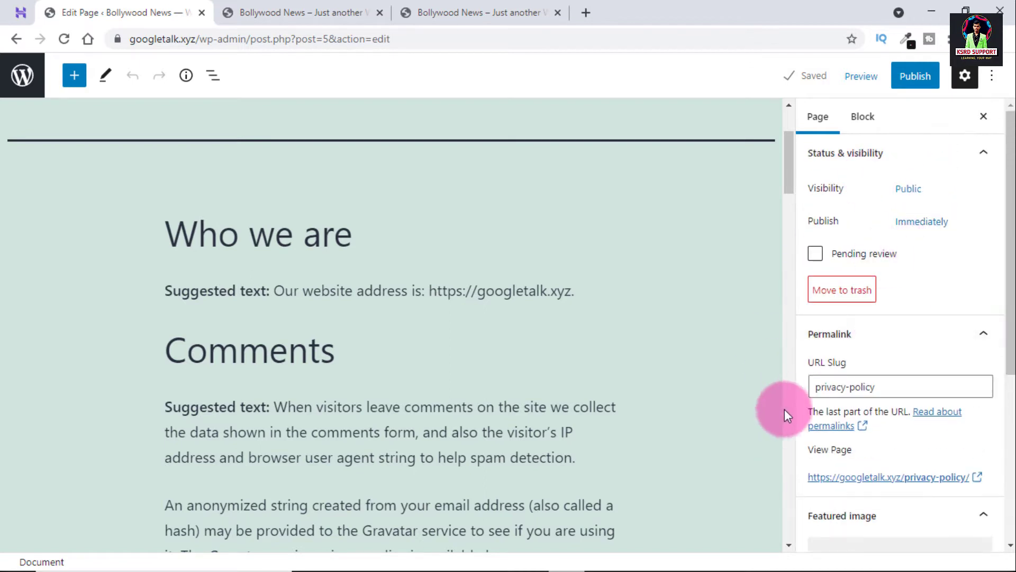
scroll(805, 410, down, 6)
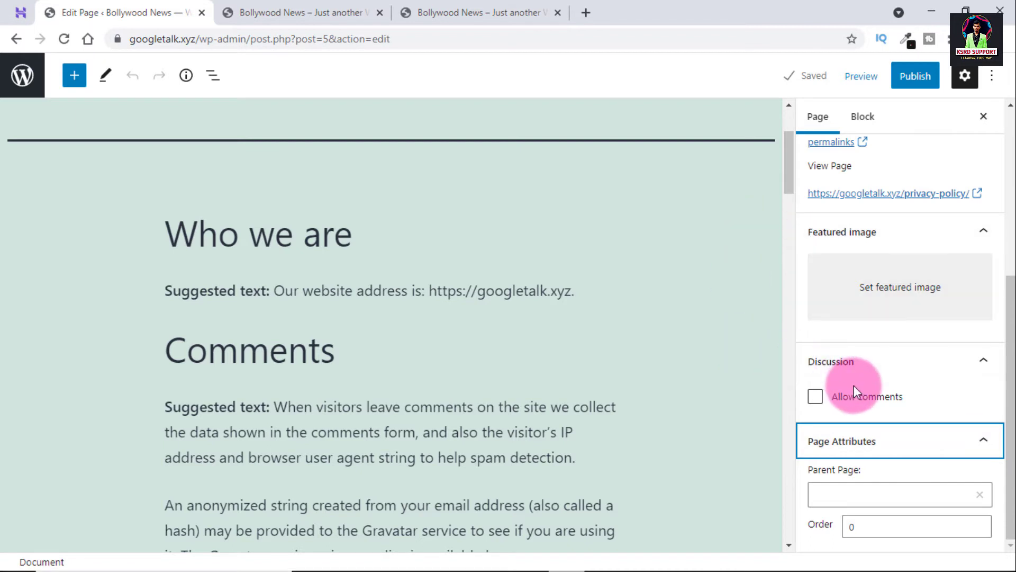
click(863, 365)
click(873, 446)
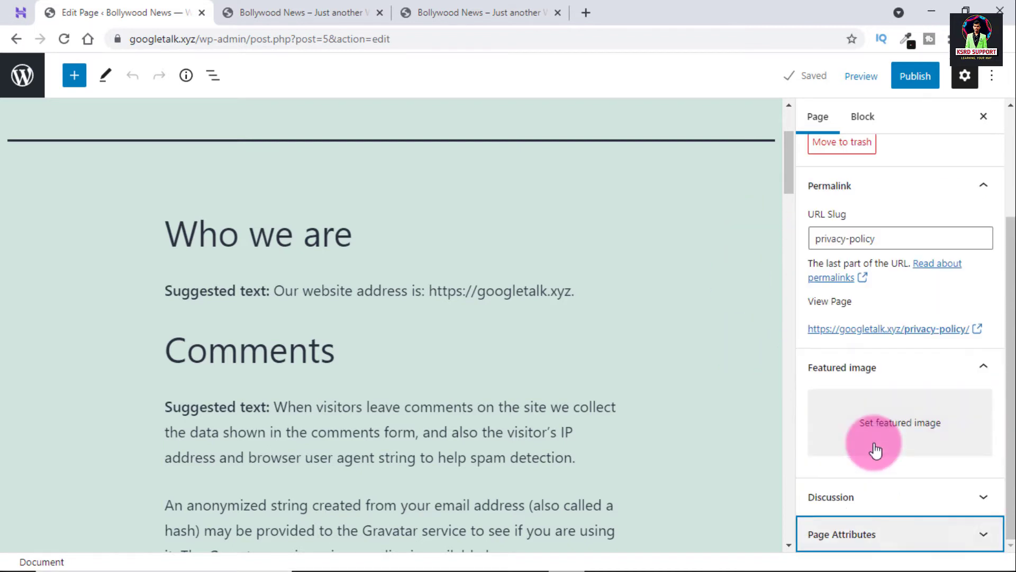
click(868, 534)
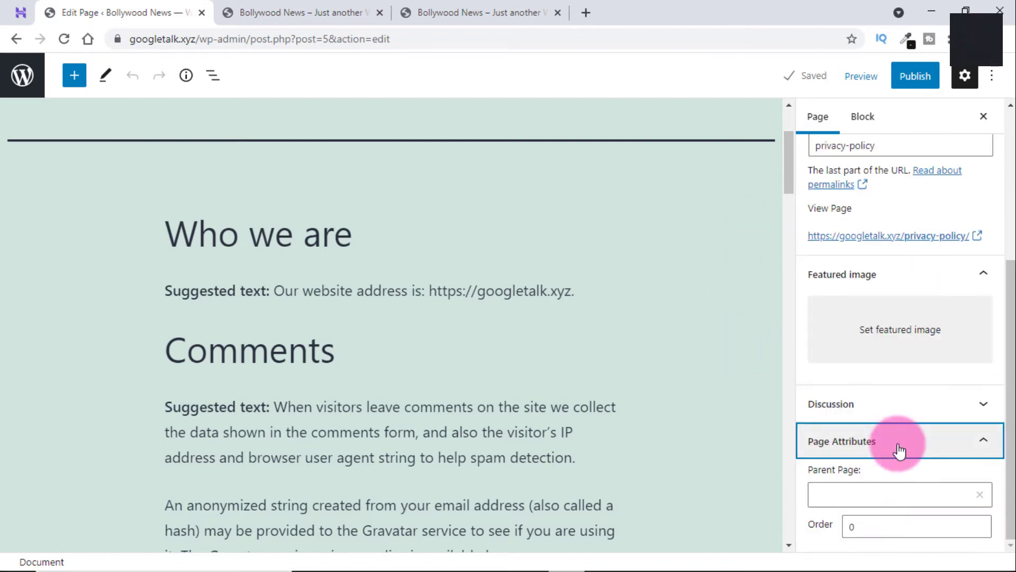
scroll(869, 494, up, 6)
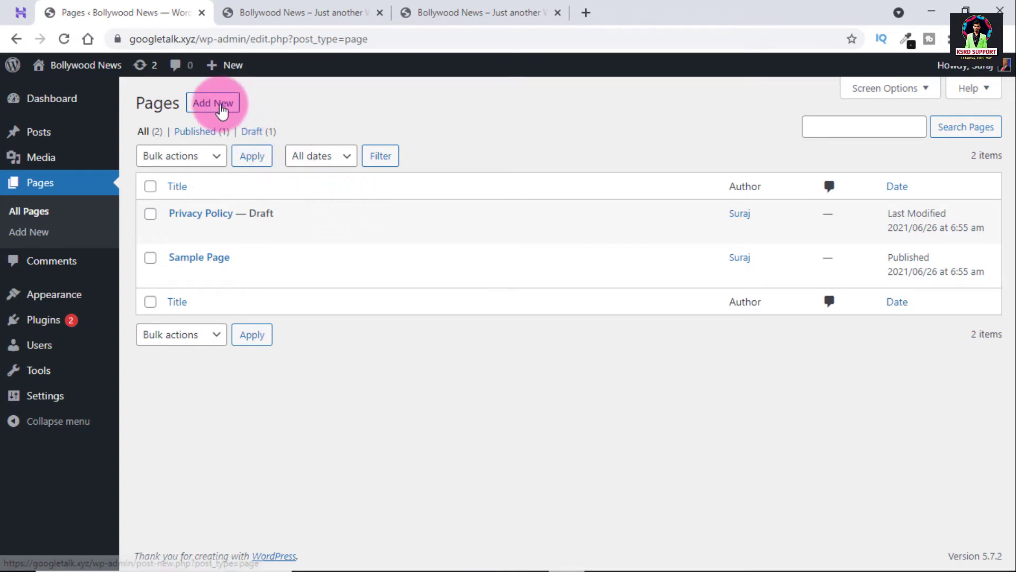
Create a new page titled Home and publish it.
click(298, 10)
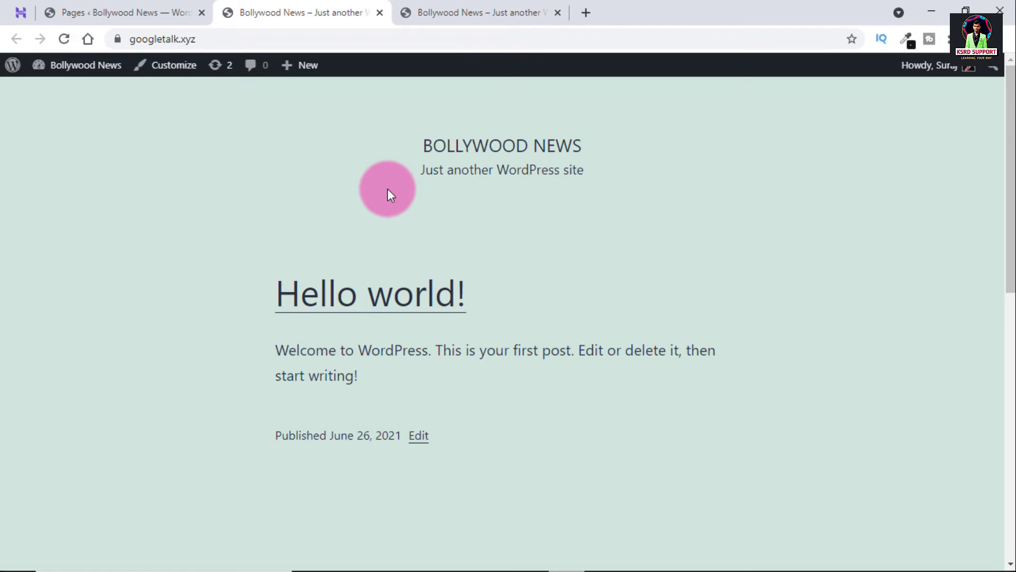
click(143, 12)
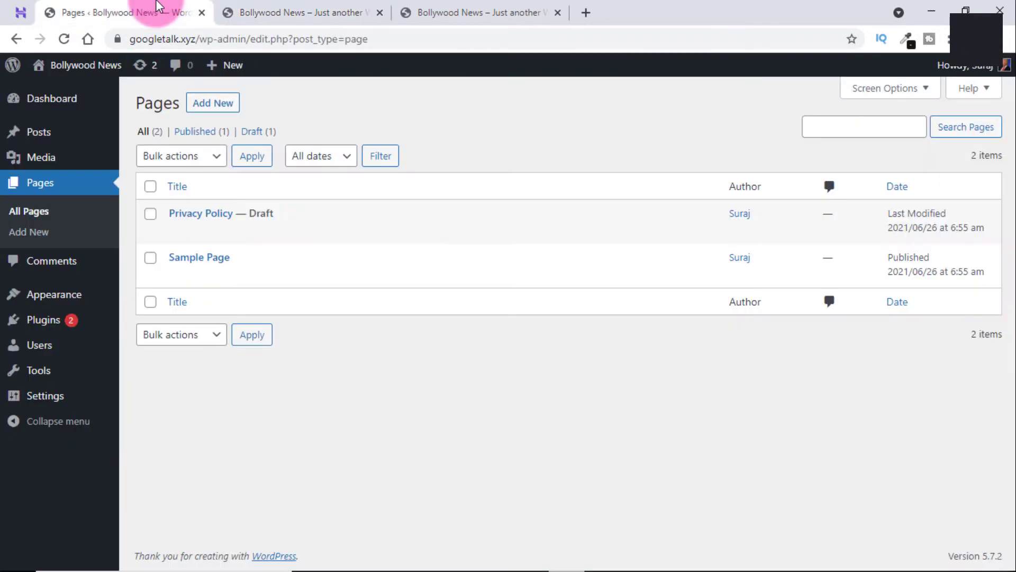
click(214, 105)
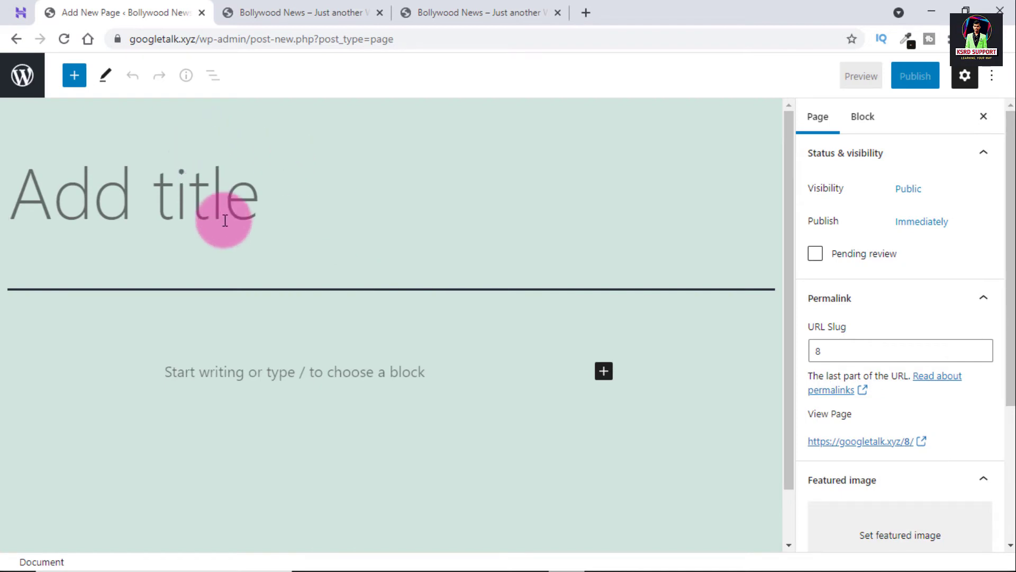
text(Home)
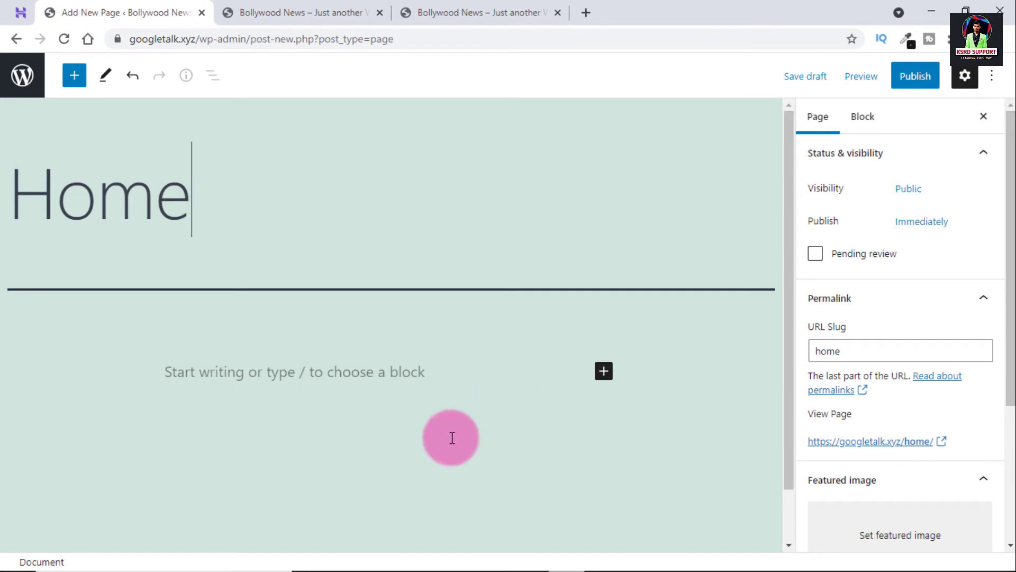
click(915, 75)
click(845, 83)
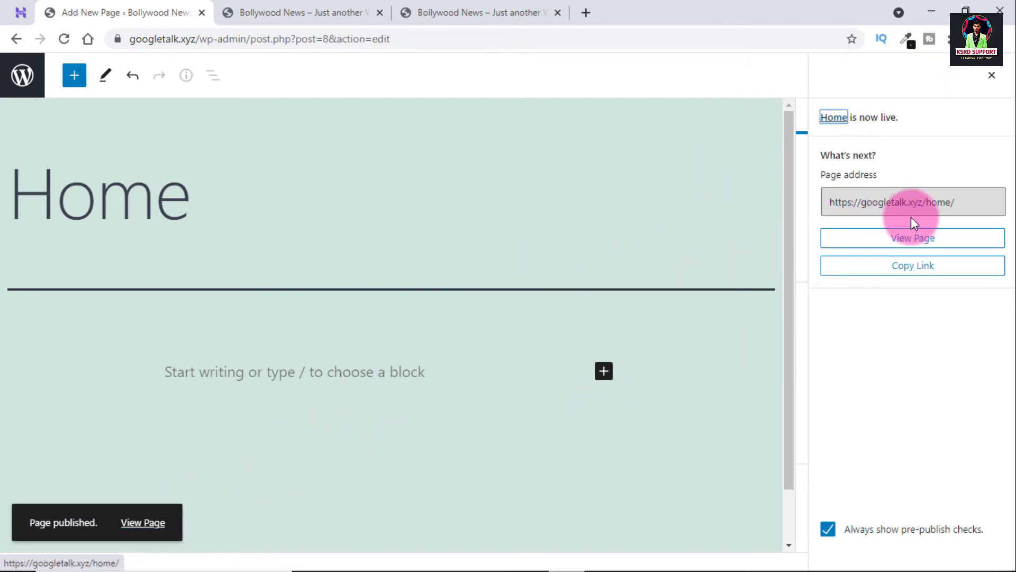
Copy the address of the published Home page.
click(961, 201)
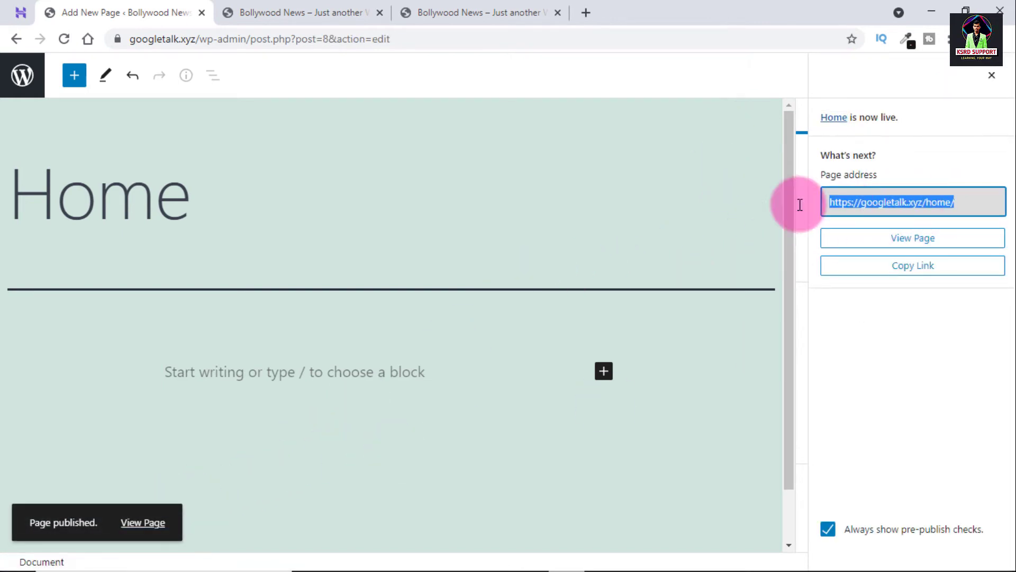
right_click(863, 207)
click(833, 221)
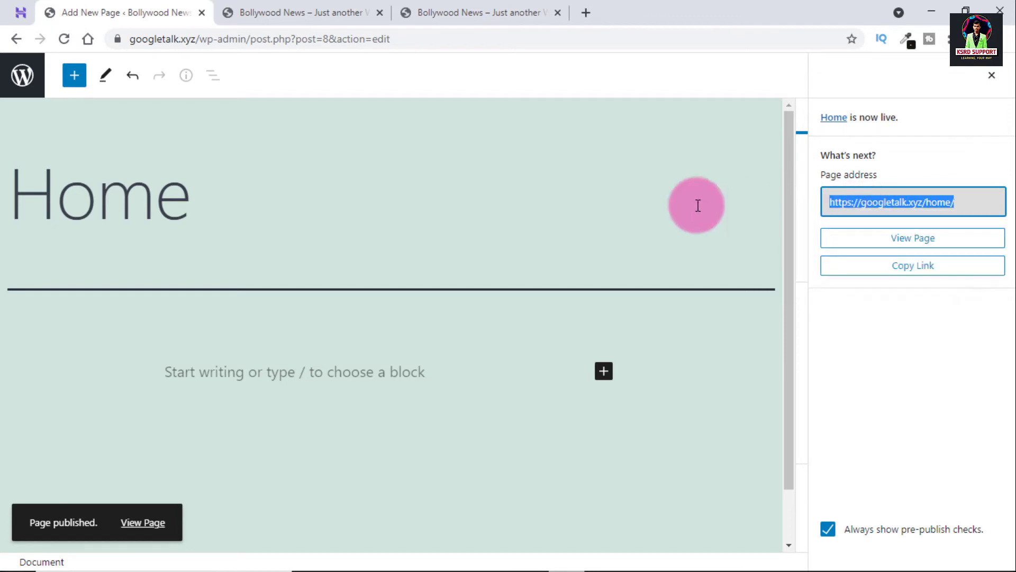
Leave the page editor and return to the list of all pages.
click(341, 12)
click(100, 11)
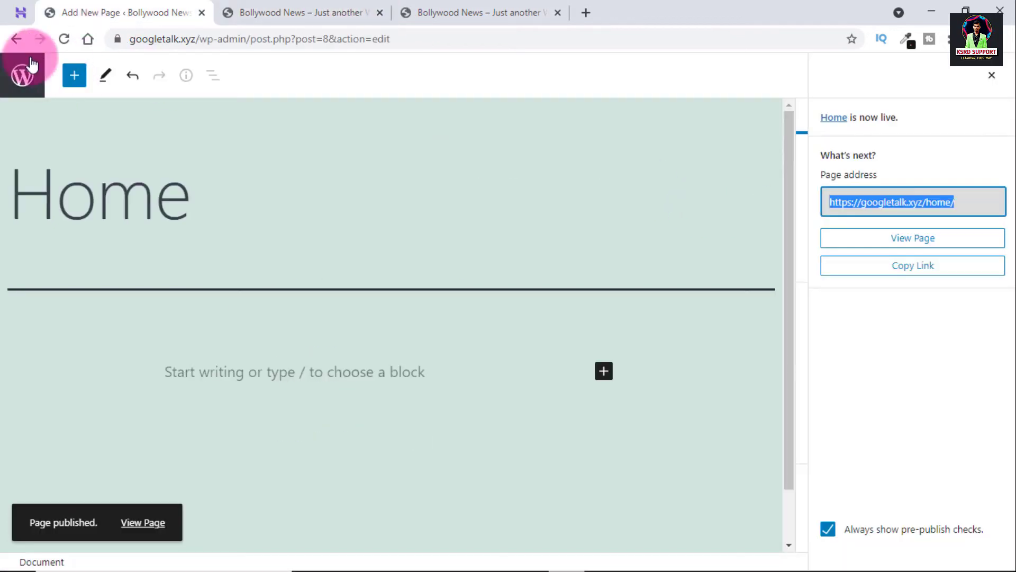
click(22, 74)
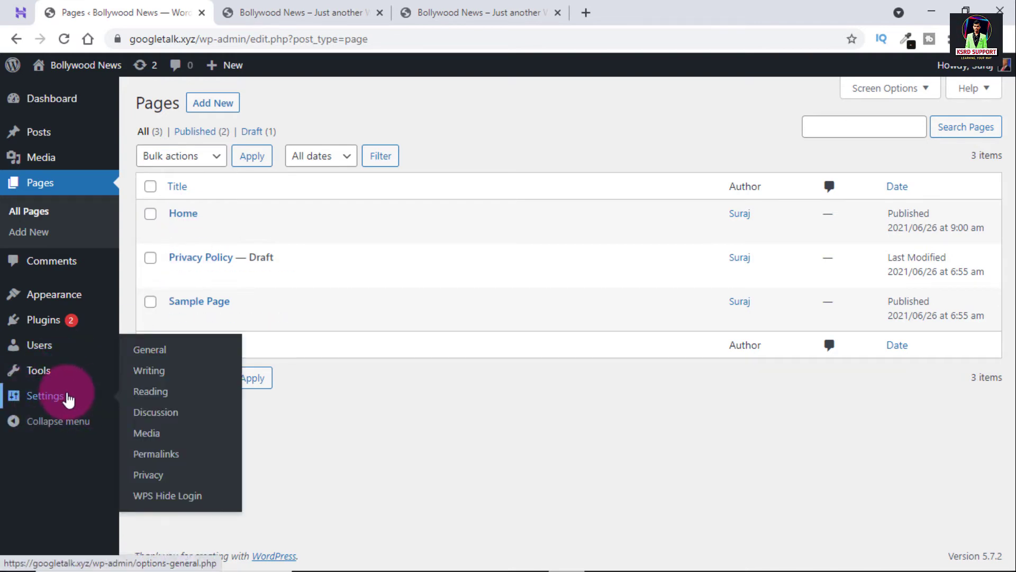
Check the site's front page, then open the Reading settings in the admin area.
click(334, 6)
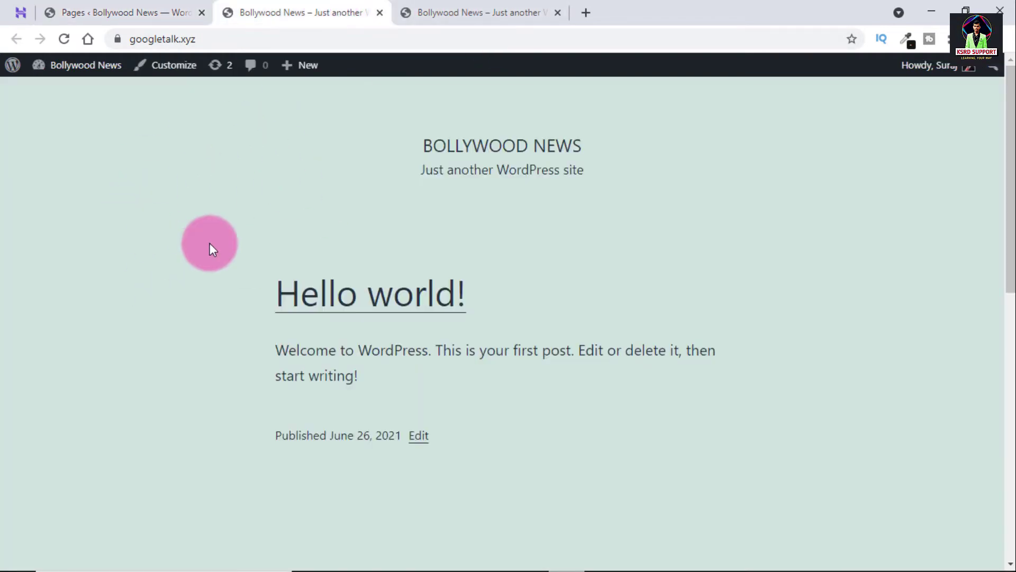
click(143, 7)
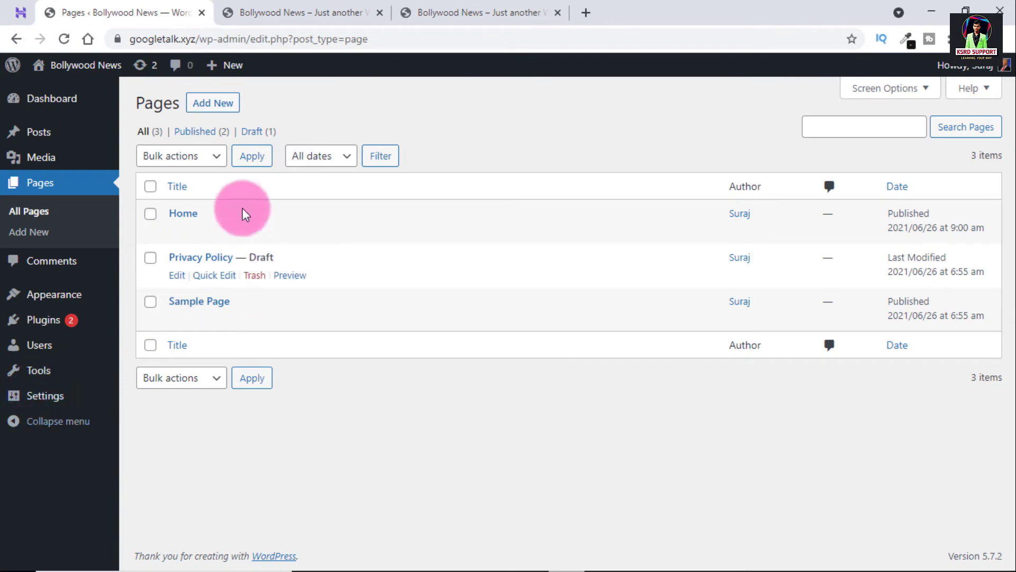
mouse_move(61, 399)
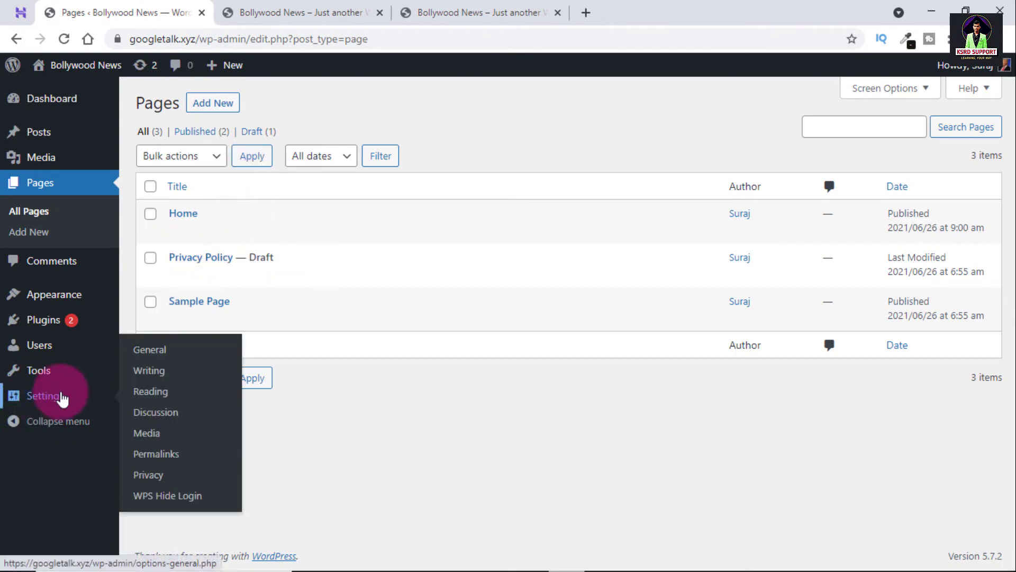
click(168, 392)
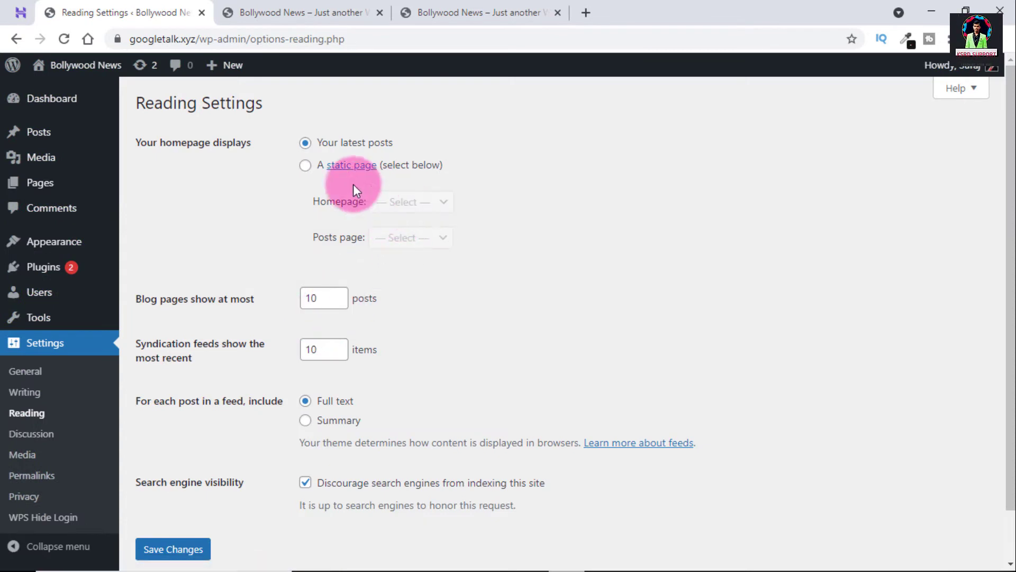
Set the homepage to display a static page, choose Home as the posts page, and save the changes.
click(305, 165)
click(423, 209)
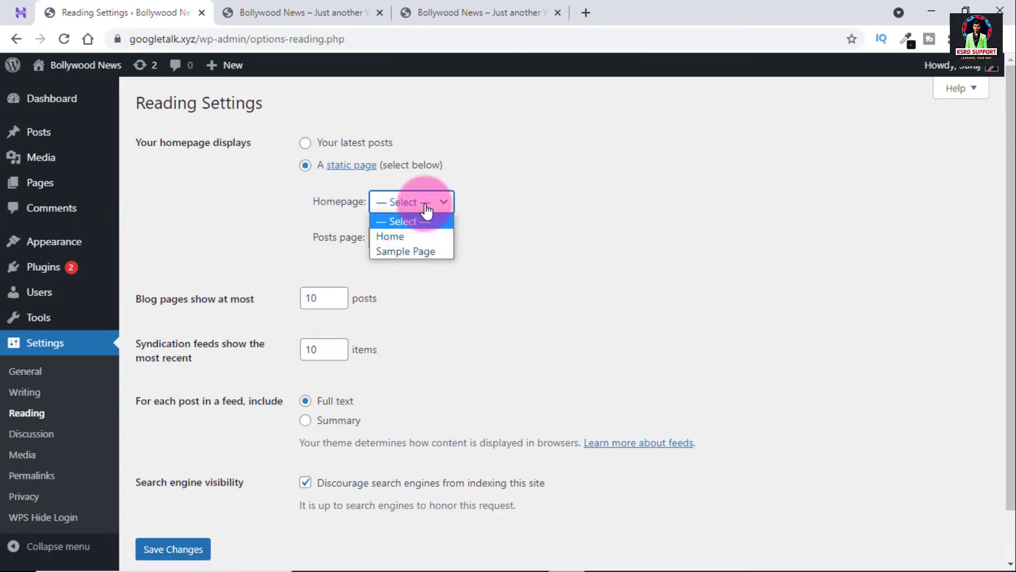
click(407, 241)
click(406, 241)
click(402, 272)
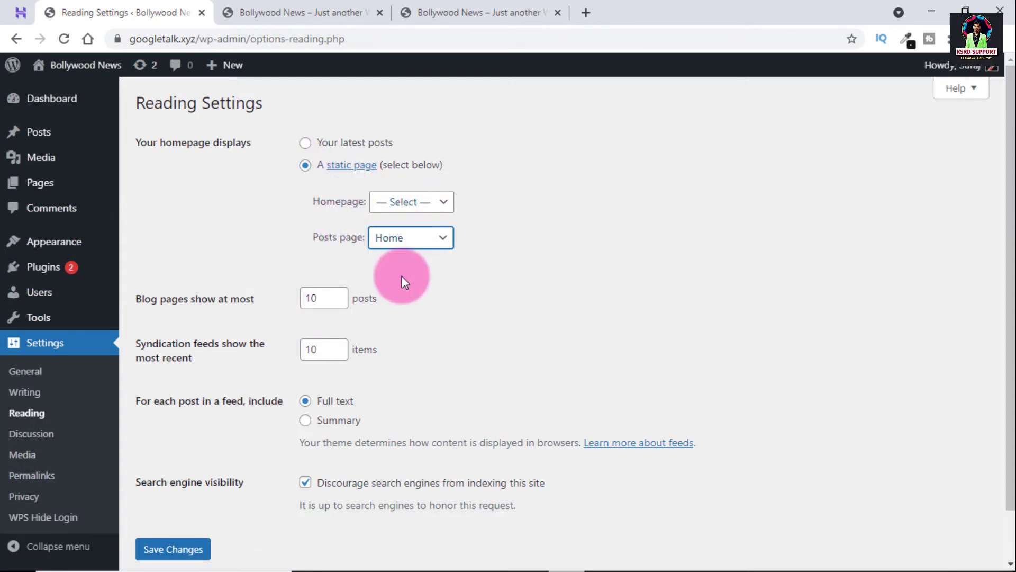
scroll(265, 423, down, 1)
click(172, 498)
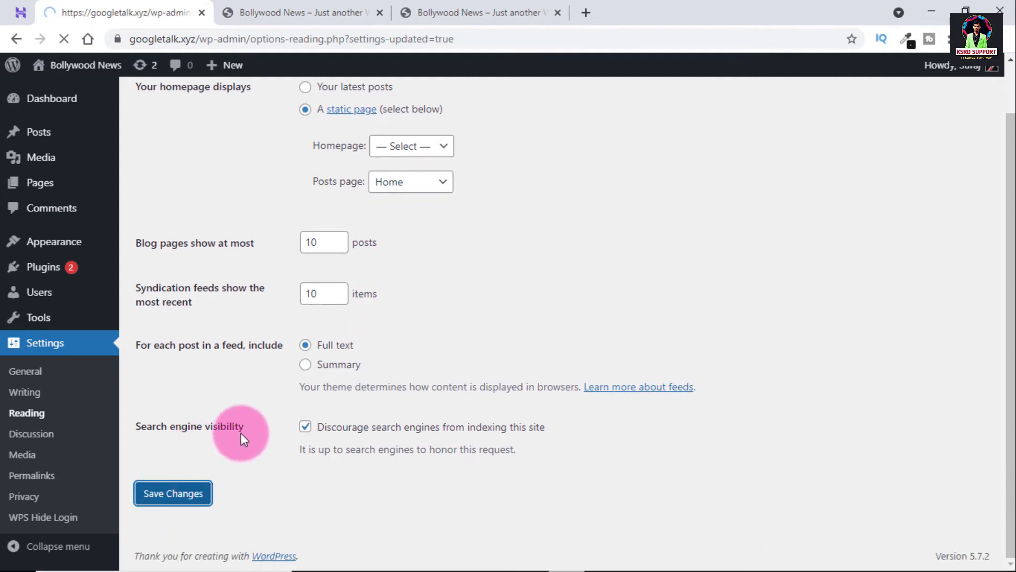
View the site's front page from top to bottom to check the effect of the saved settings.
click(286, 8)
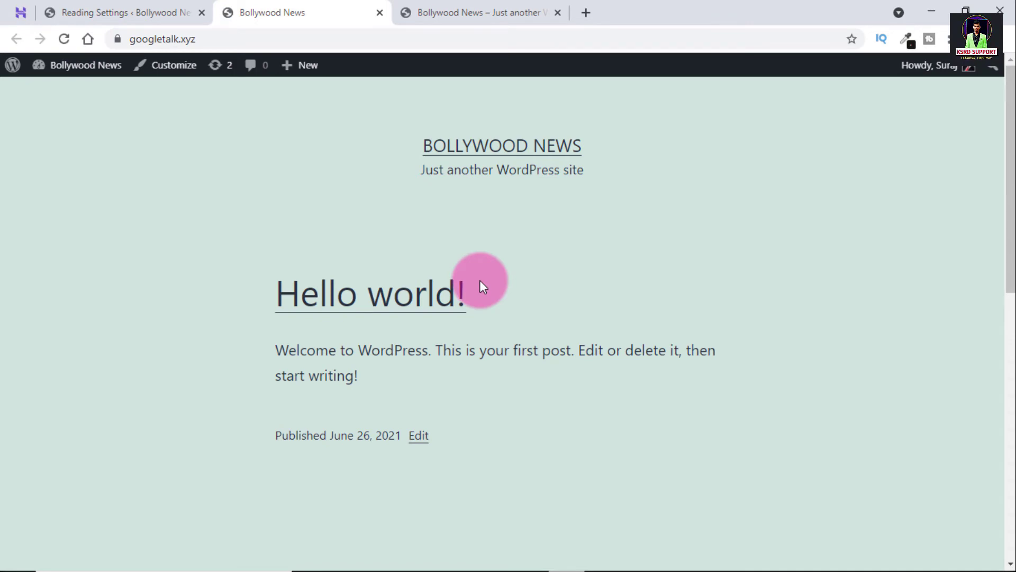
scroll(480, 280, down, 10)
scroll(479, 280, up, 5)
scroll(479, 280, up, 6)
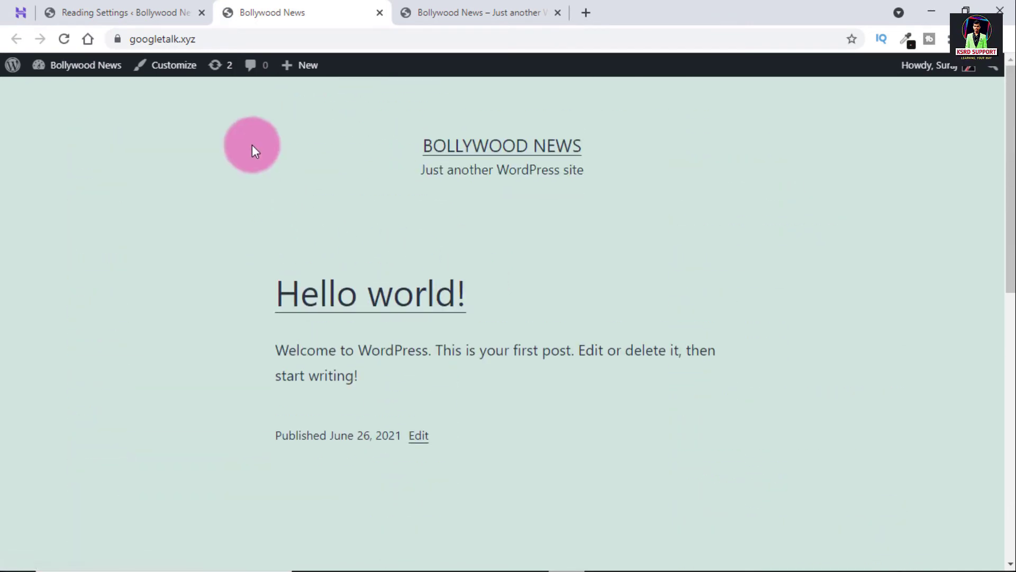
In the Reading settings, choose Home as the homepage, clear the posts page selection, and save the changes.
click(126, 12)
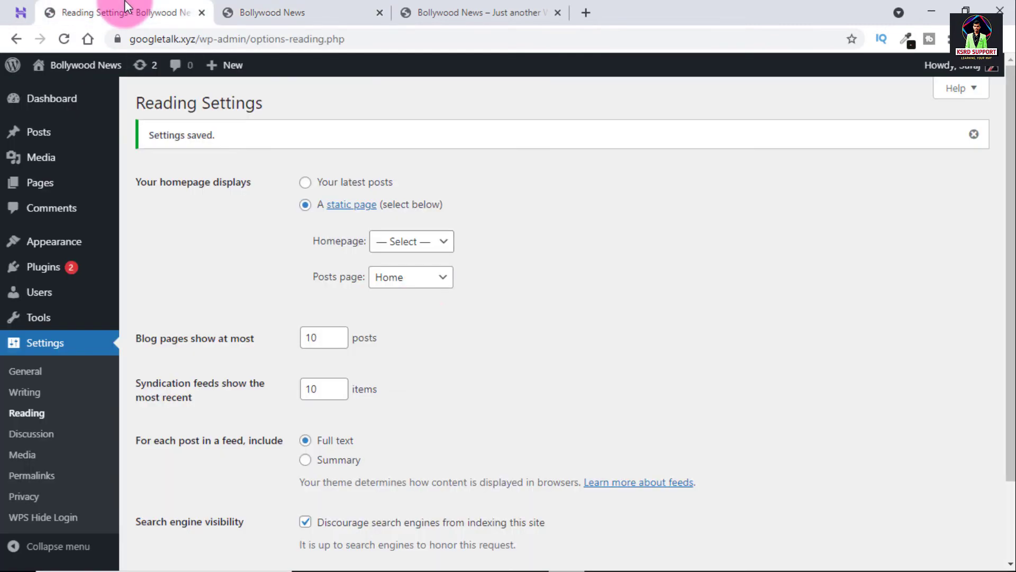
click(438, 277)
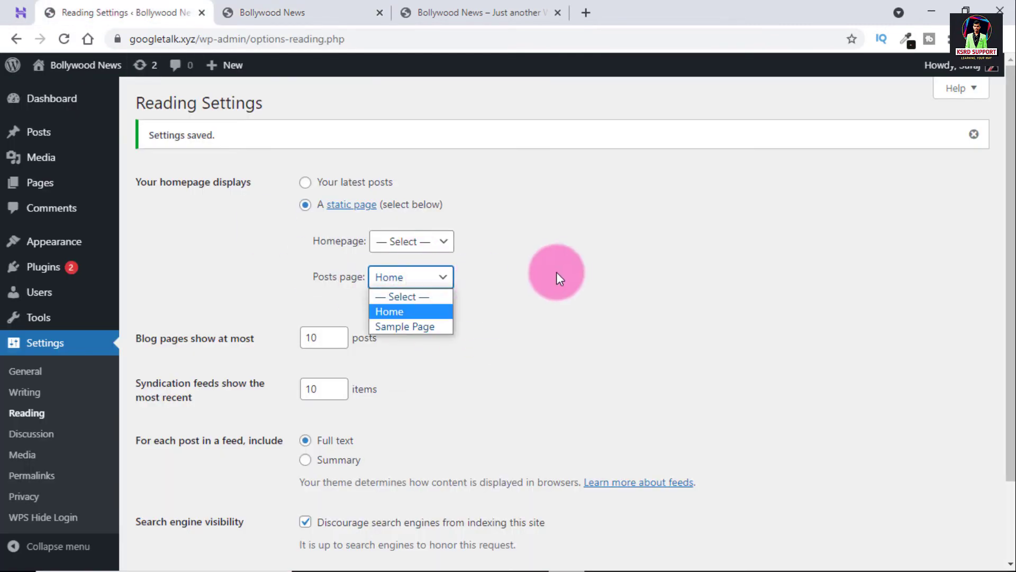
click(556, 272)
click(403, 249)
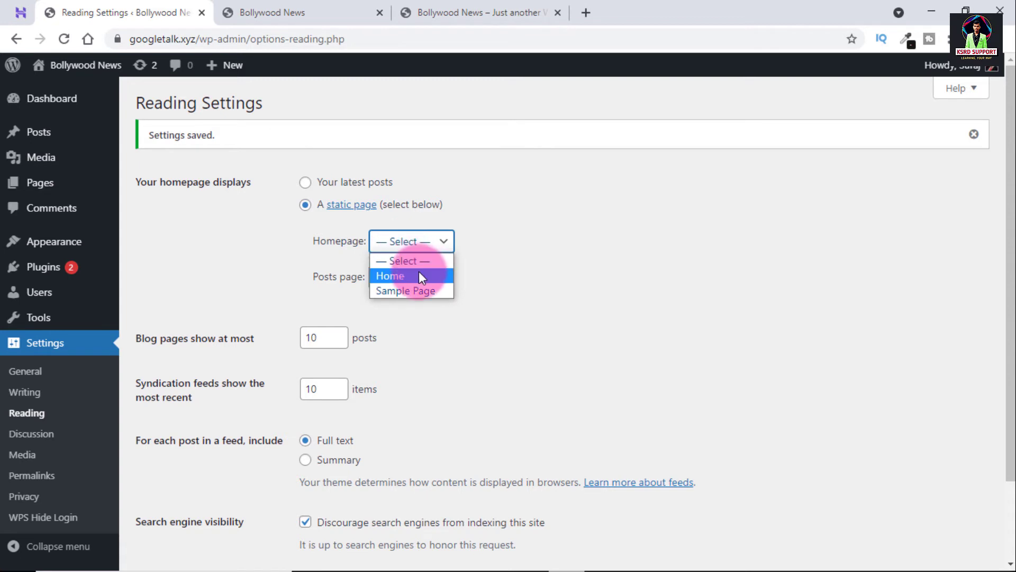
click(419, 276)
click(418, 277)
click(408, 294)
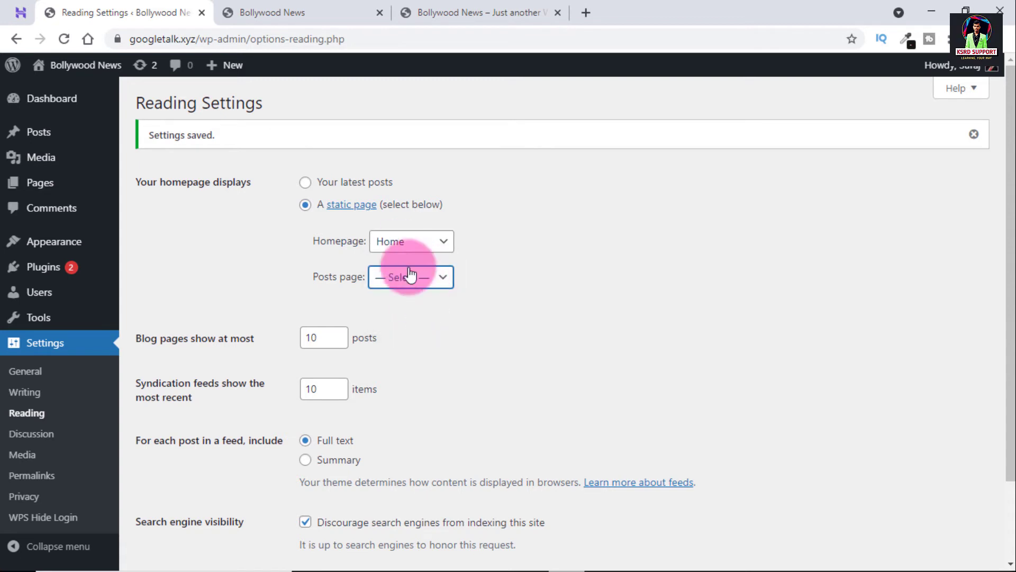
scroll(313, 421, down, 2)
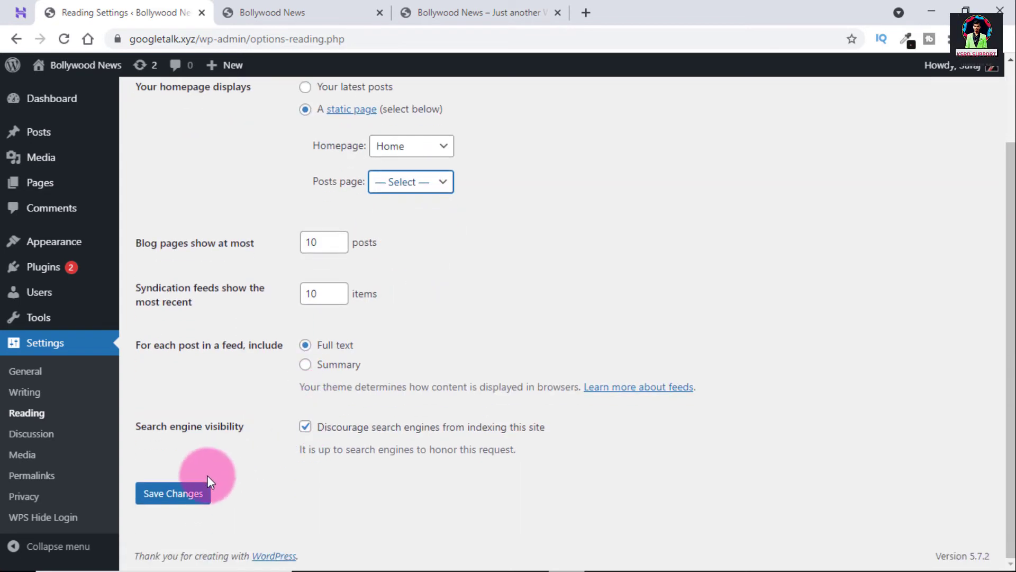
click(203, 493)
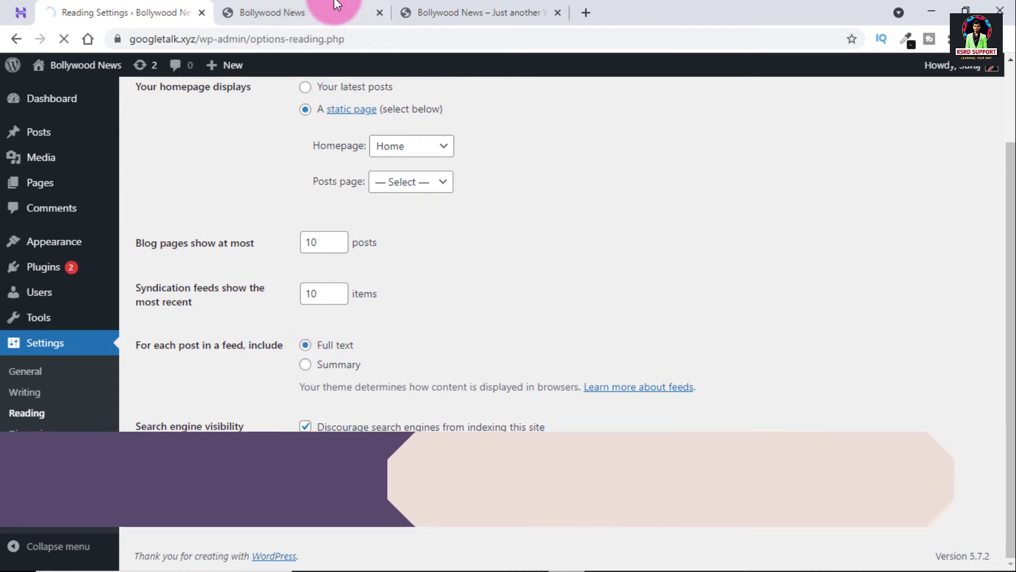
Reload the site's front page, examine its content, and compare it with the saved Reading settings.
click(323, 11)
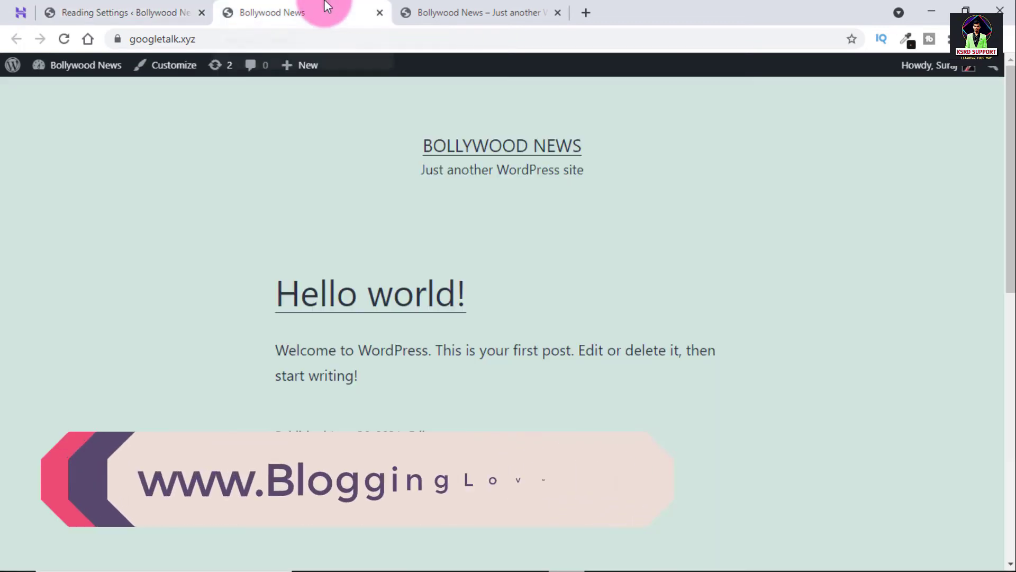
click(64, 39)
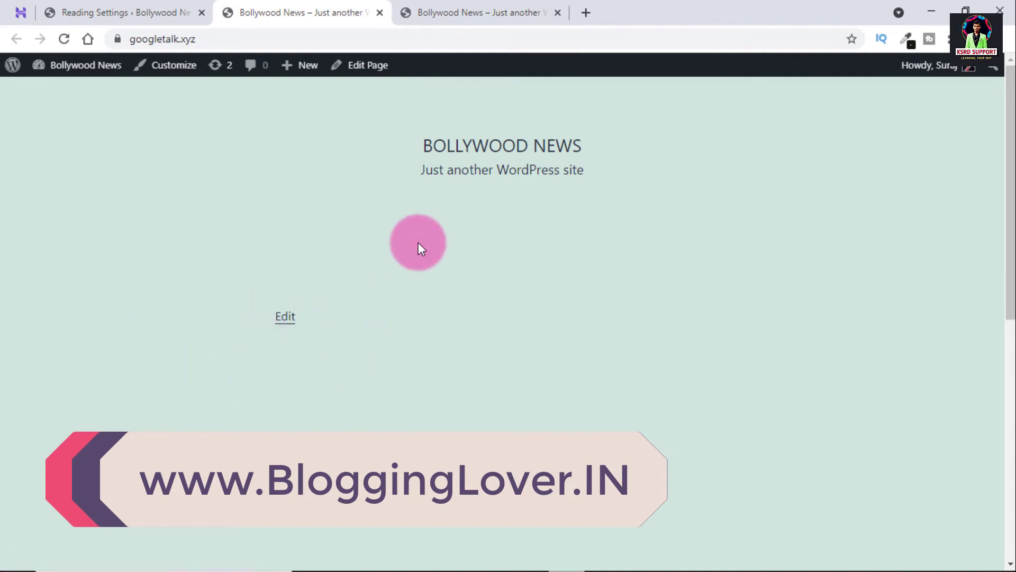
scroll(420, 243, down, 2)
scroll(460, 218, up, 2)
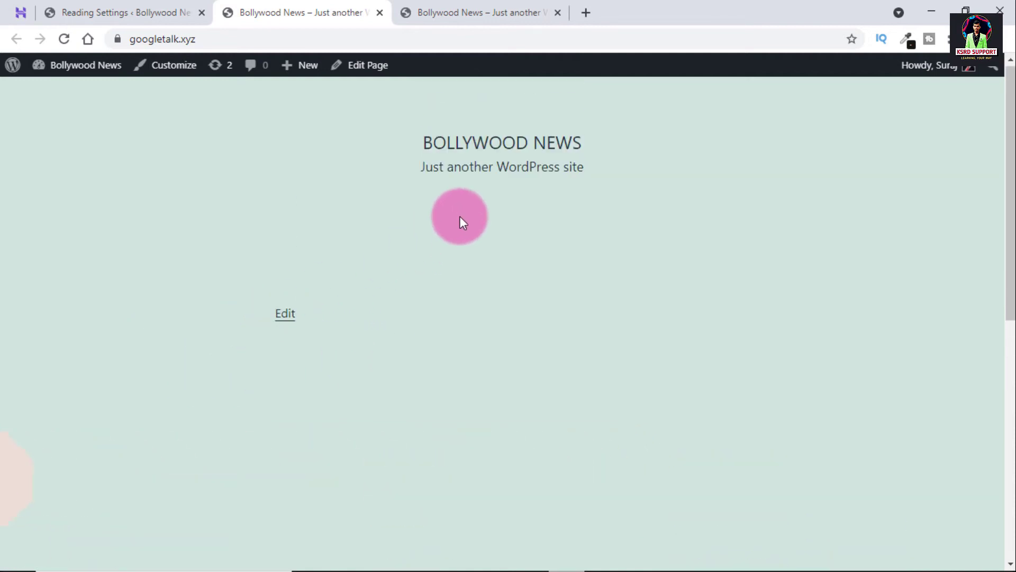
scroll(422, 265, down, 6)
scroll(425, 272, up, 6)
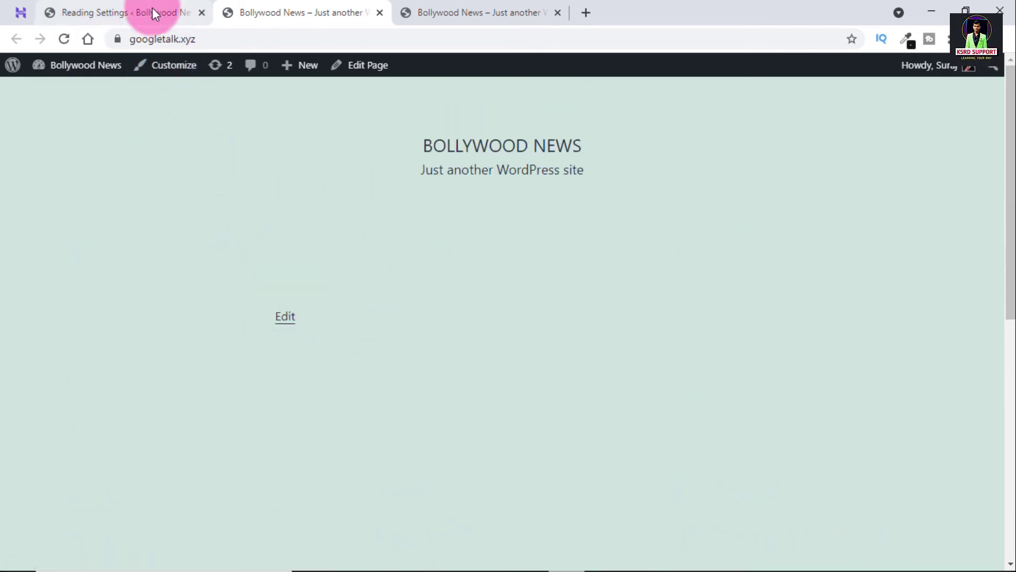
click(125, 12)
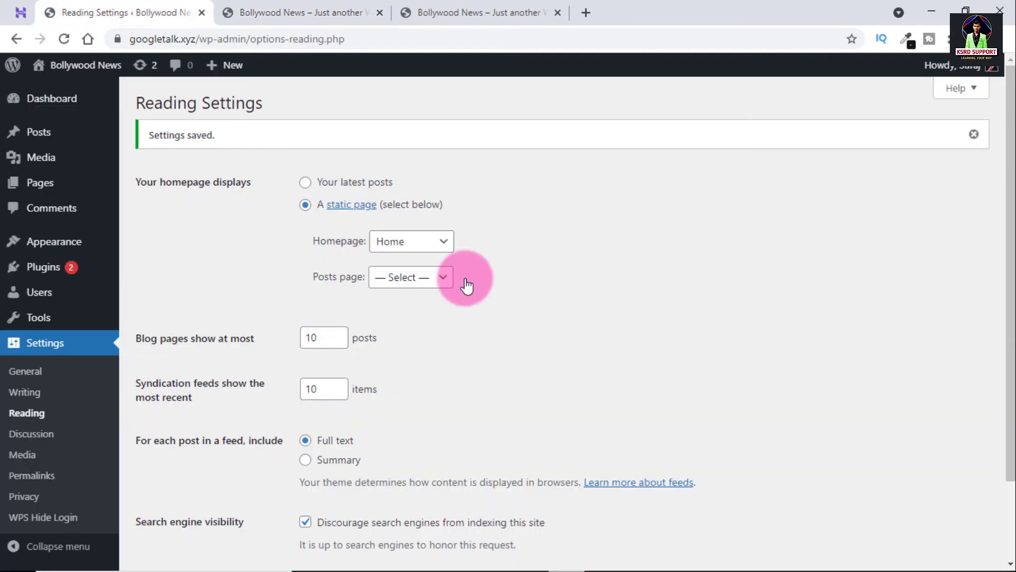
click(298, 16)
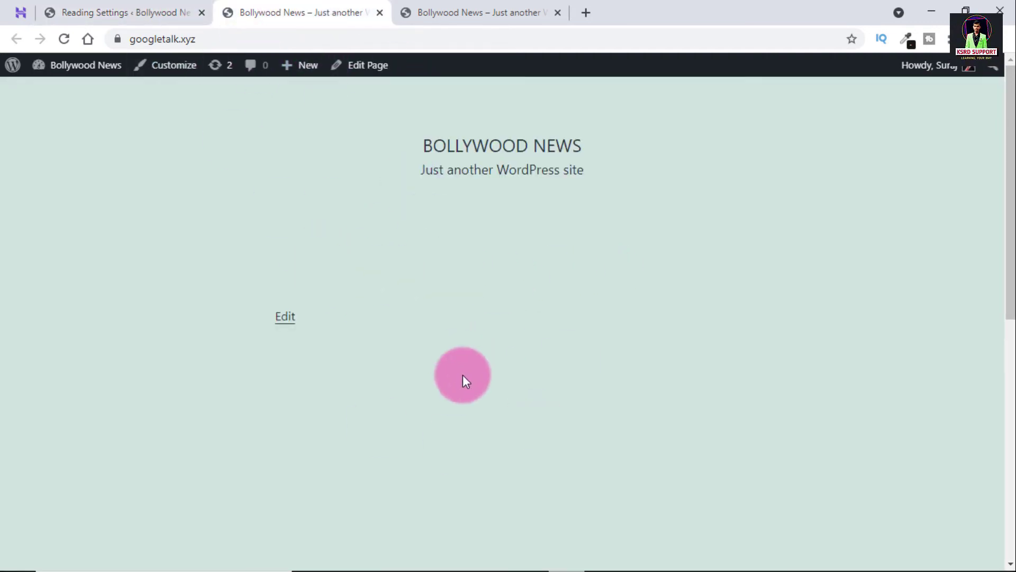
Clear the homepage selection in the Reading settings, set the posts page to Home, and save the changes.
click(120, 11)
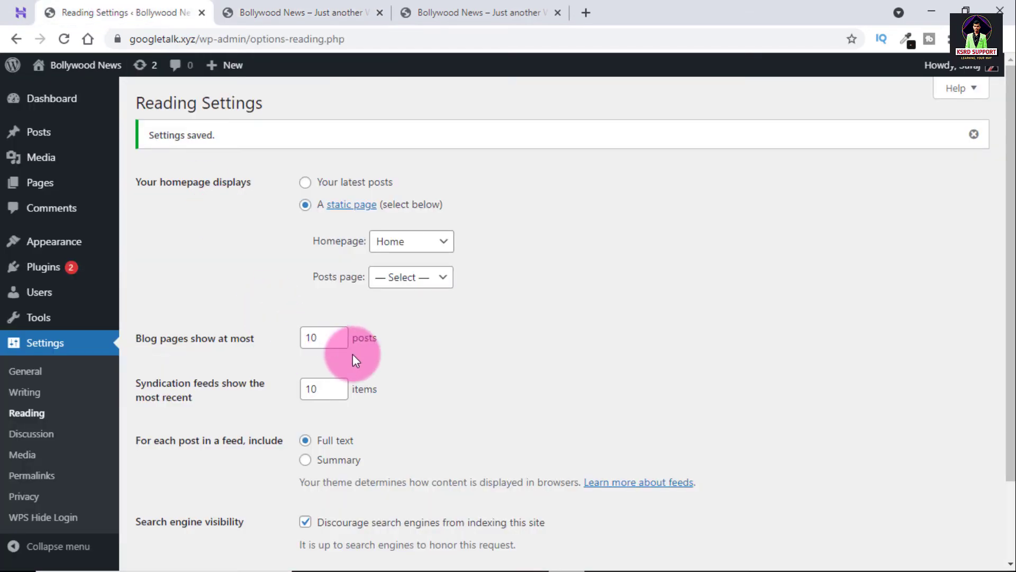
click(420, 242)
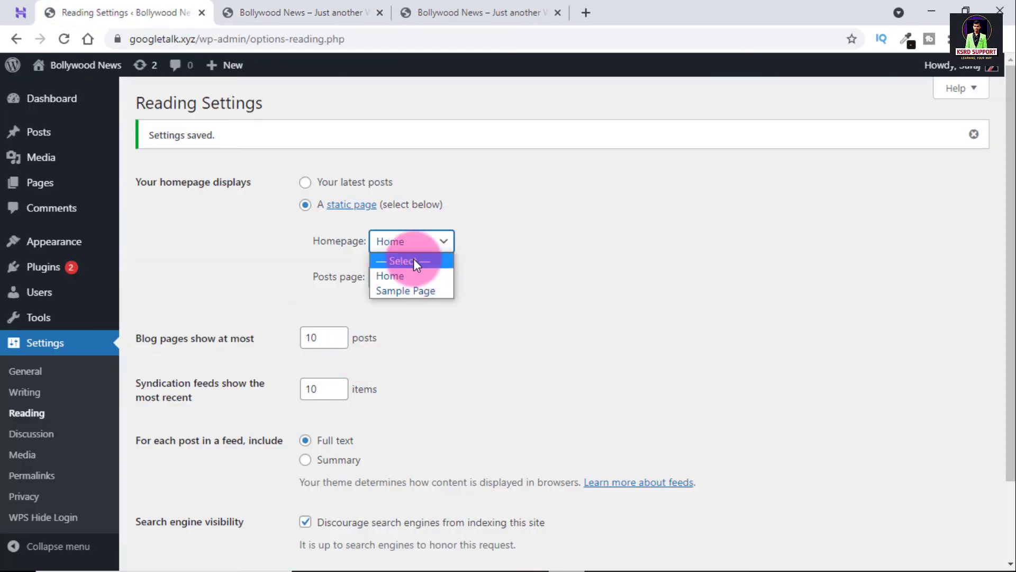
click(414, 258)
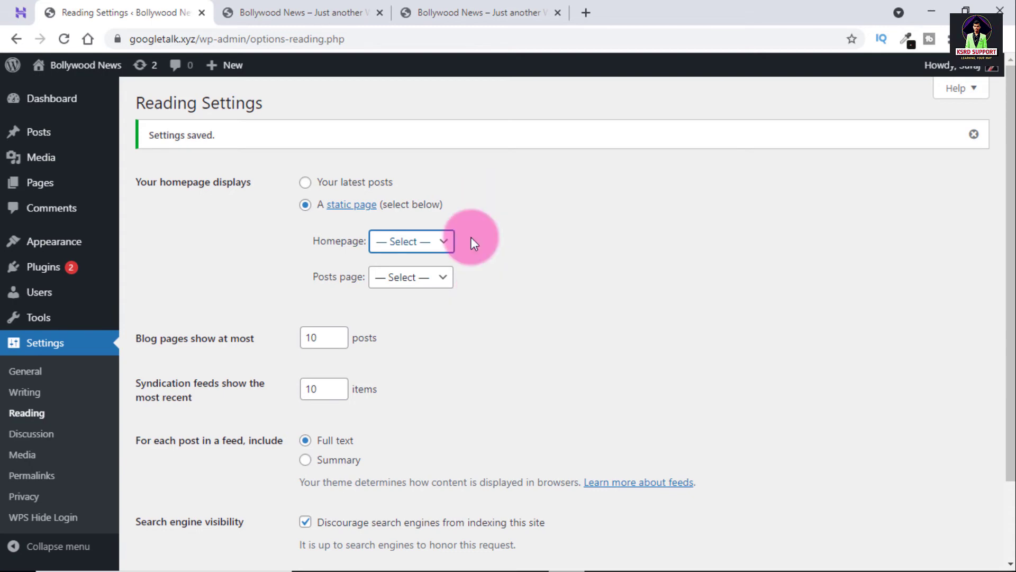
click(420, 277)
click(421, 310)
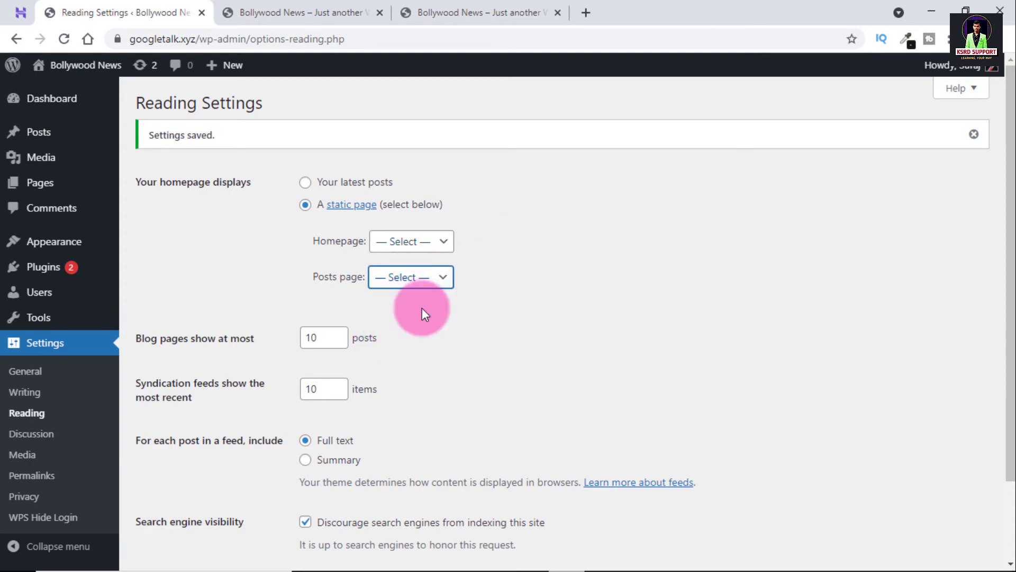
scroll(256, 418, down, 2)
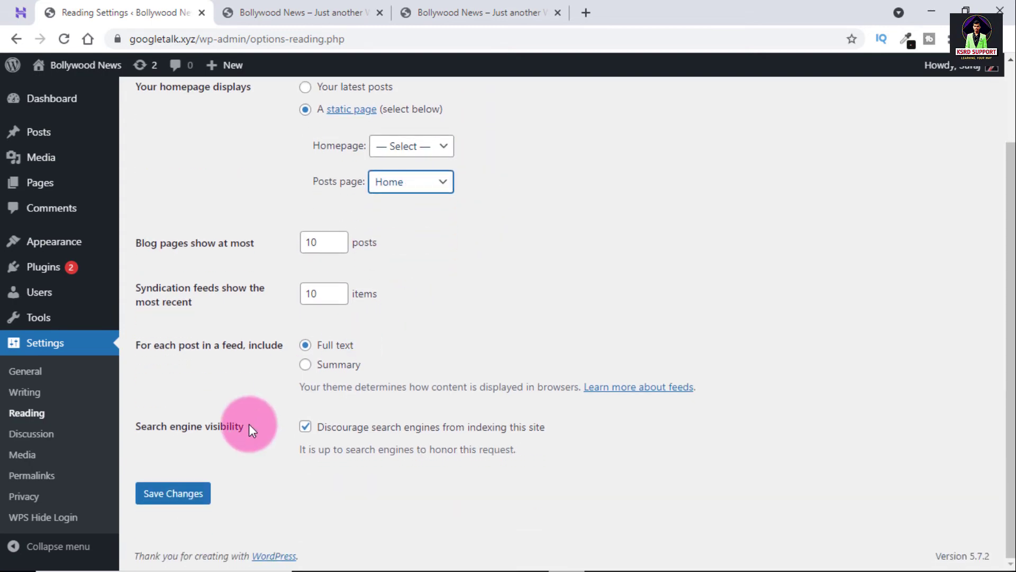
click(185, 491)
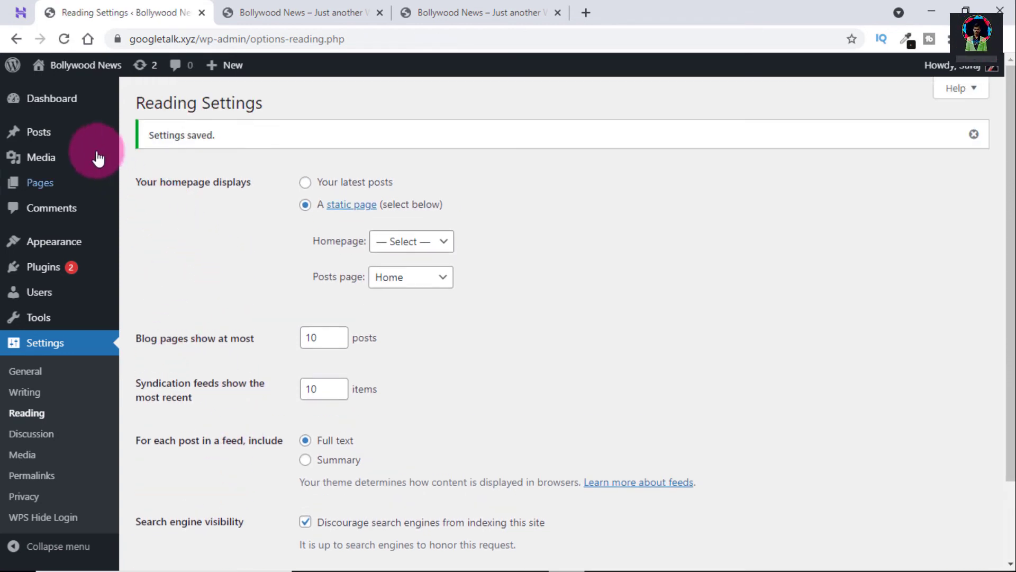
Open the list of all pages, review its entries, and look at the site's front page.
mouse_move(63, 181)
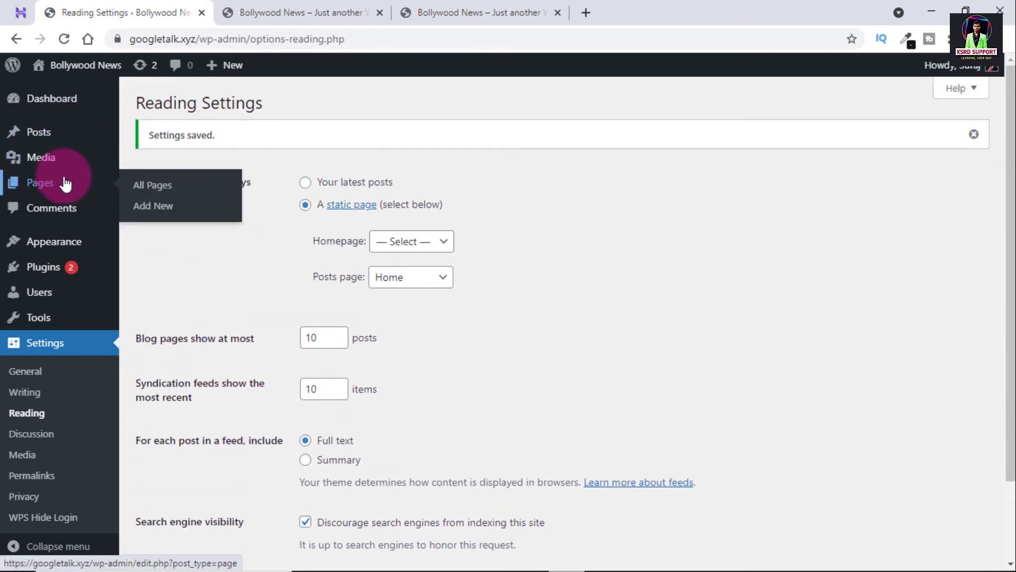
click(150, 189)
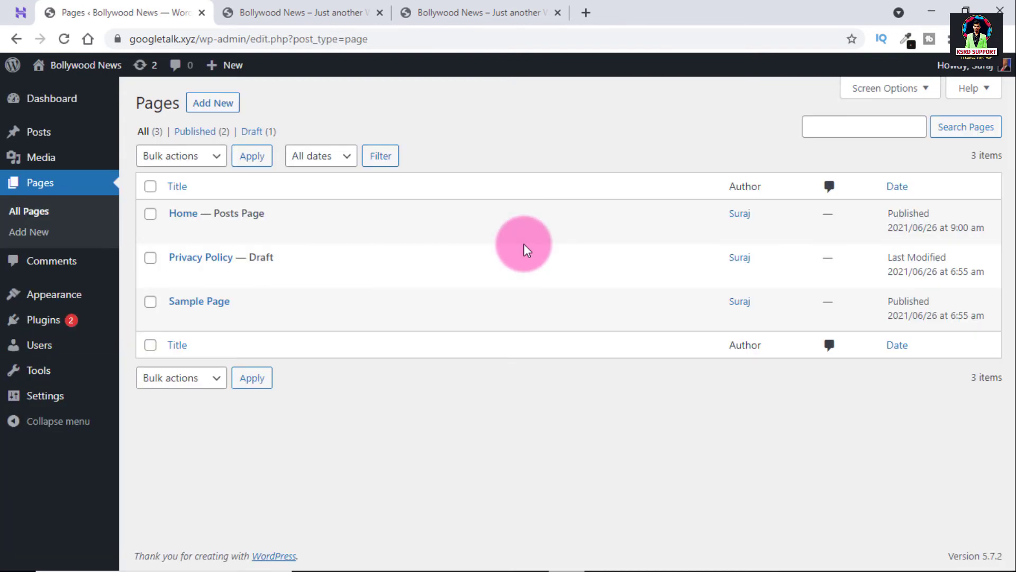
mouse_move(170, 278)
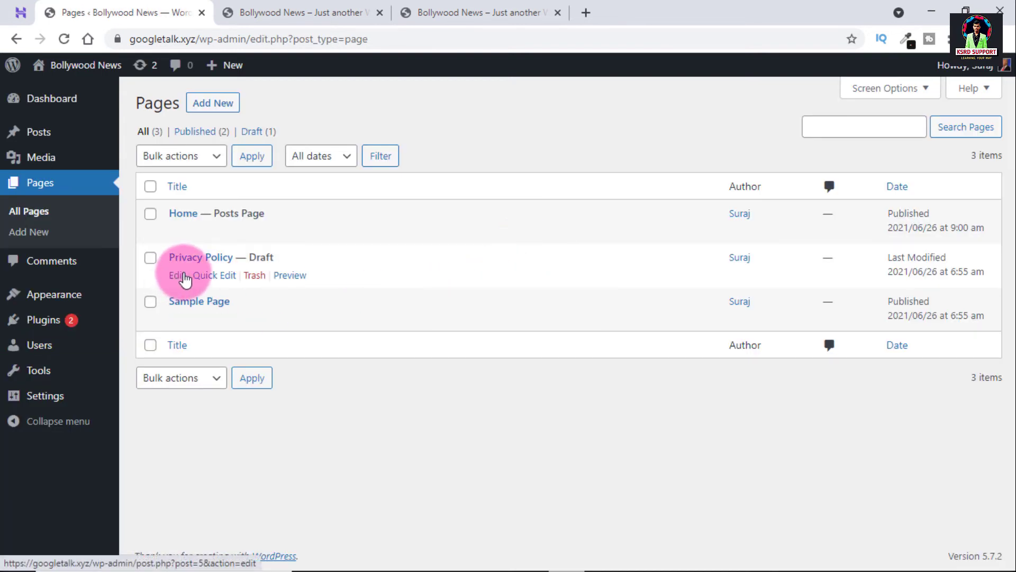
mouse_move(228, 296)
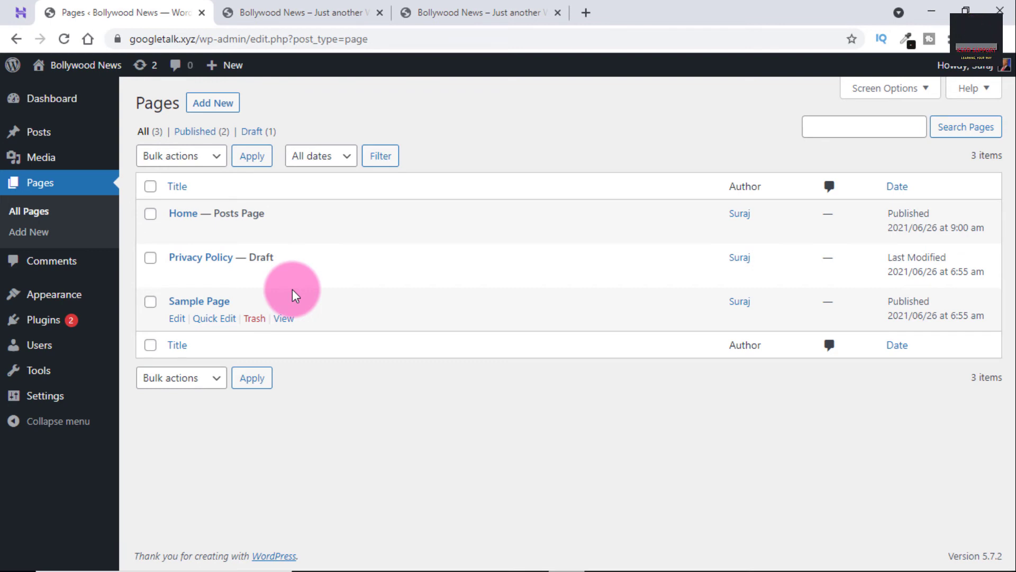
click(285, 12)
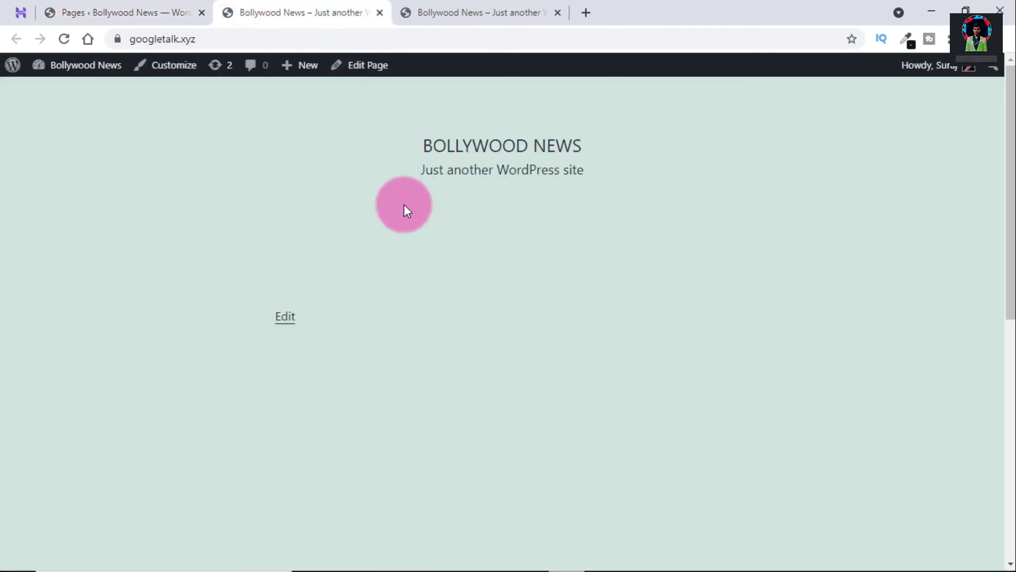
click(499, 2)
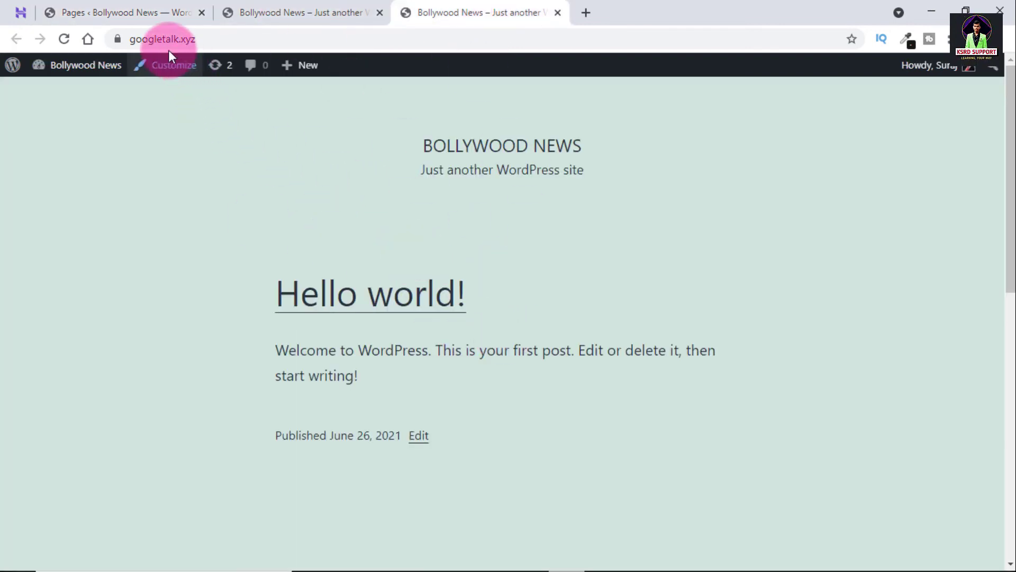
Create a new page titled "about us" and publish it with public visibility.
click(136, 11)
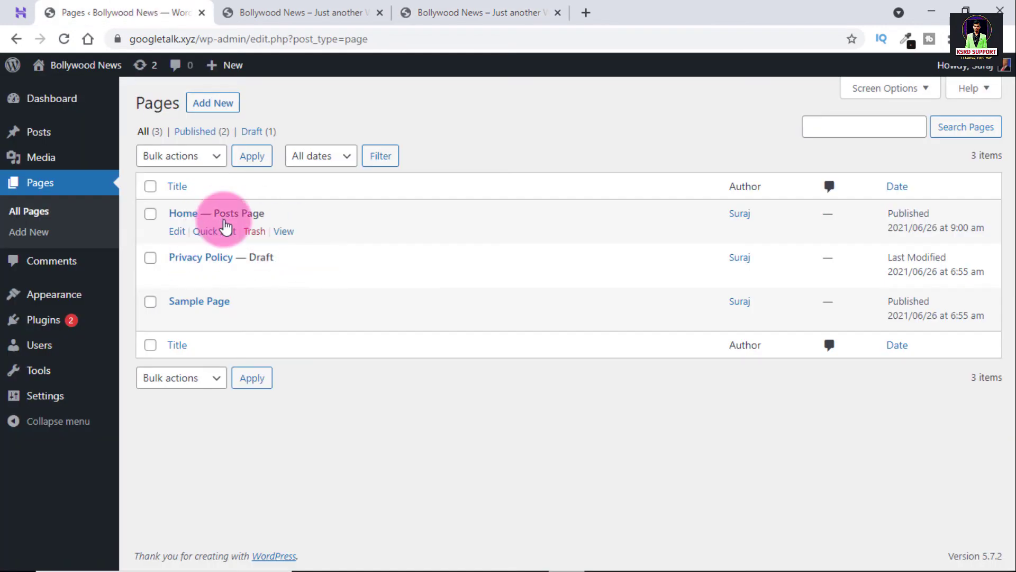
click(216, 103)
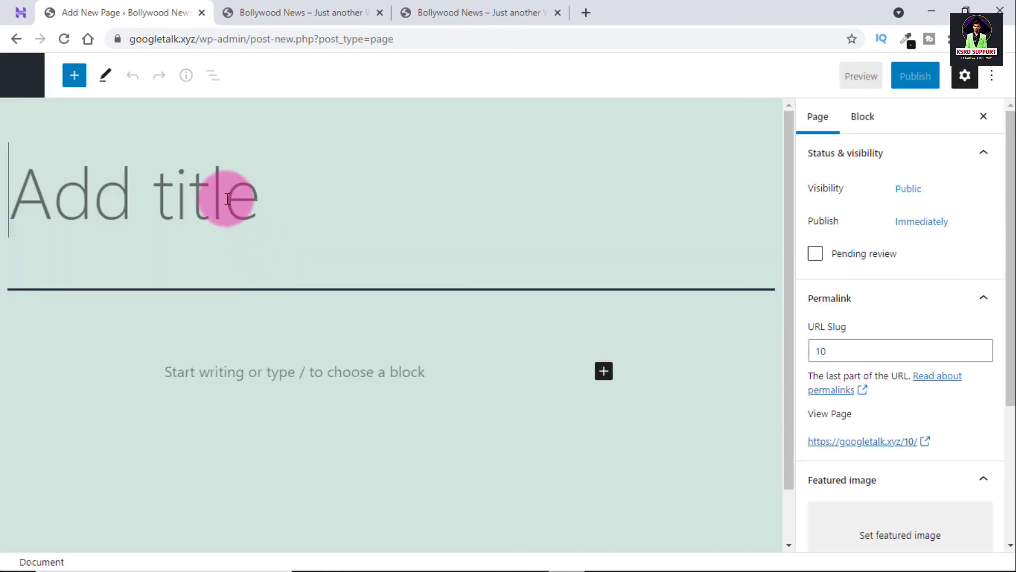
text(ab)
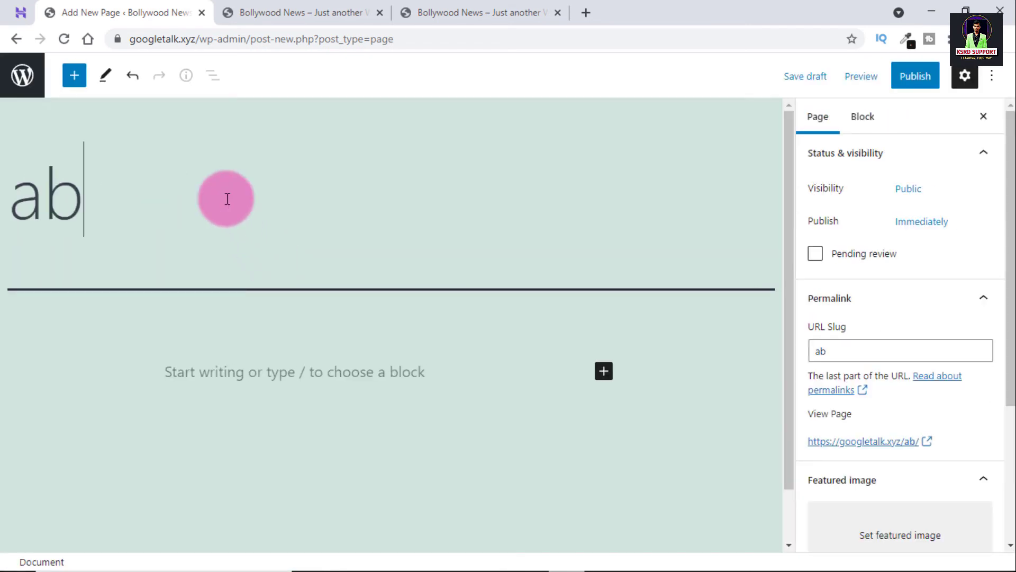
text(out us)
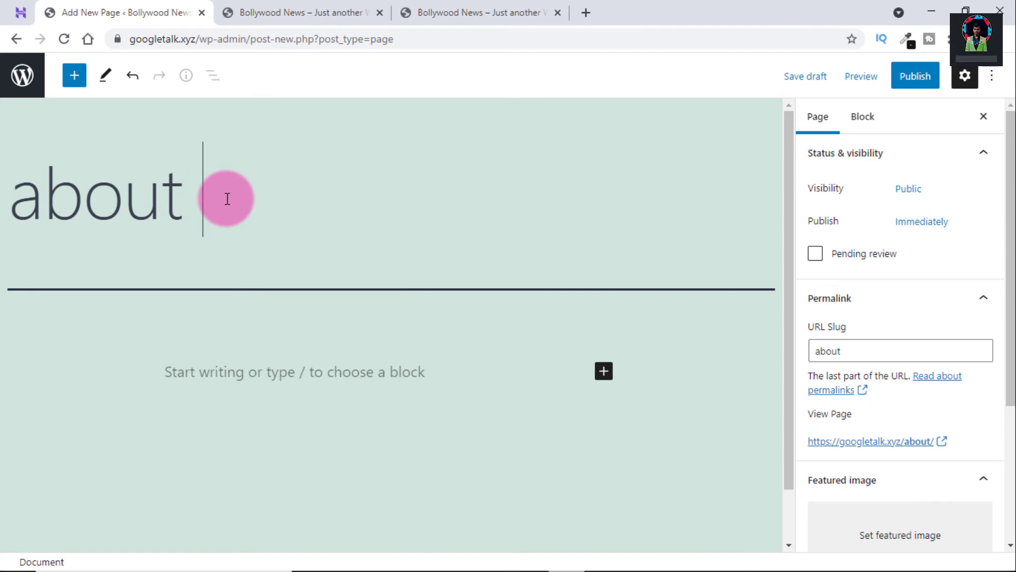
click(913, 78)
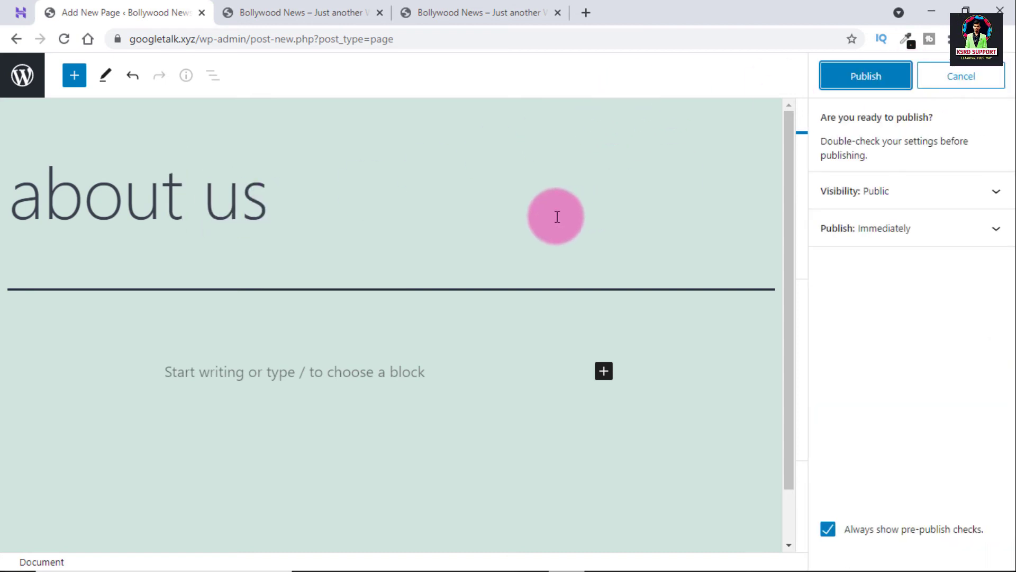
click(866, 79)
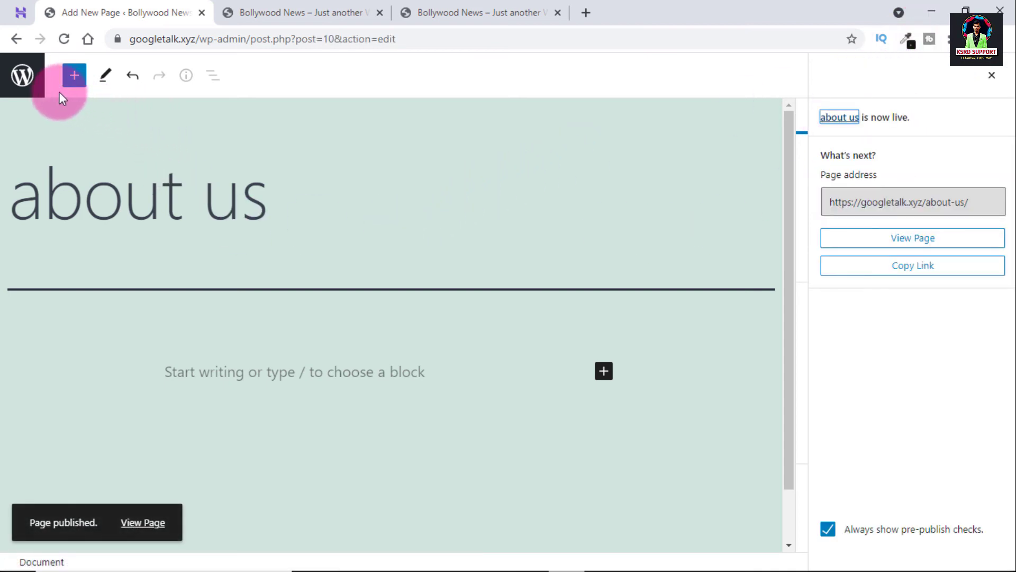
Reopen the about us page from the pages list, add the paragraph "deiojfioefehfhe efjejfoj eoiferfhei", and update the page.
click(22, 75)
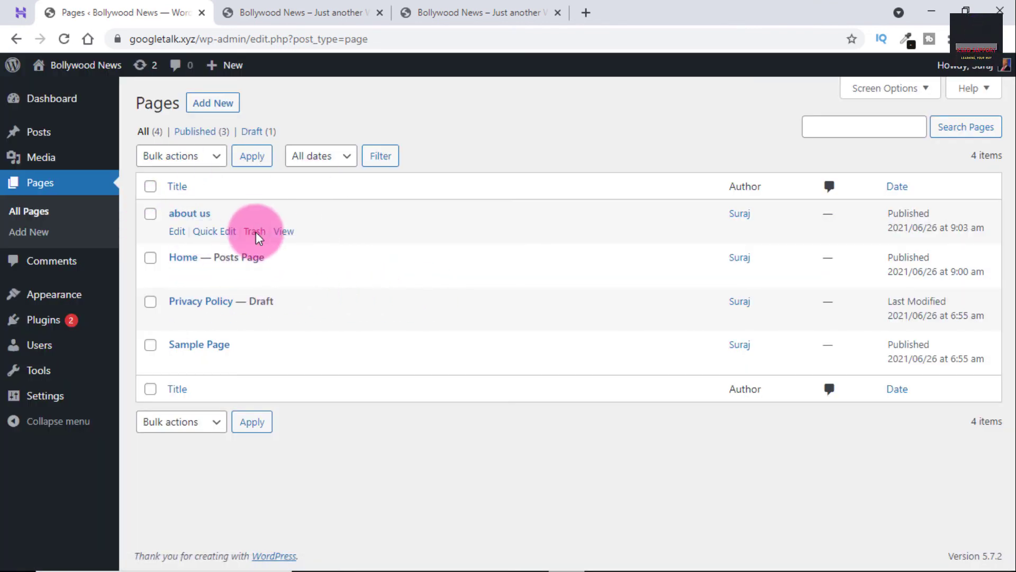
click(177, 234)
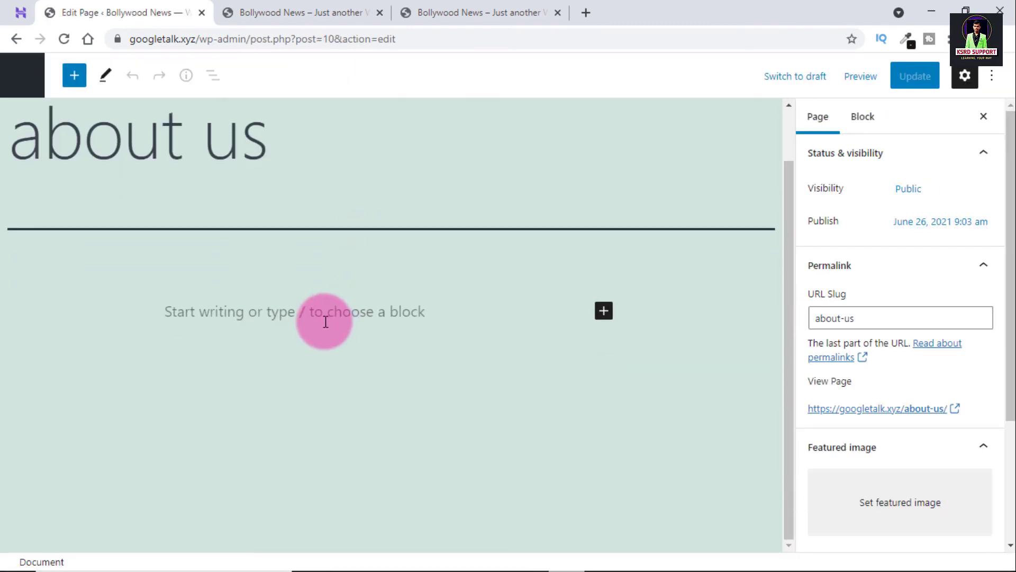
click(325, 321)
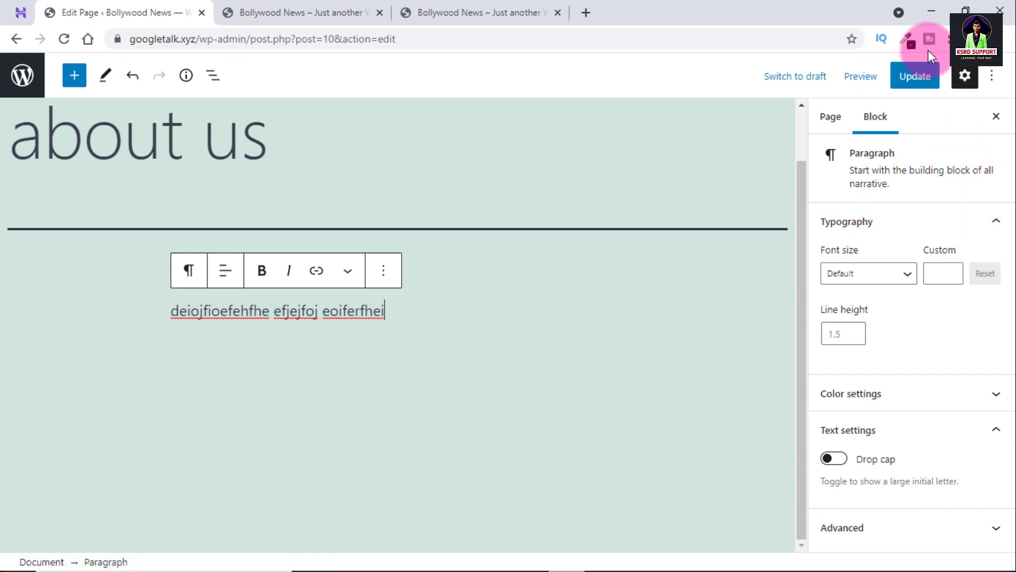
click(916, 84)
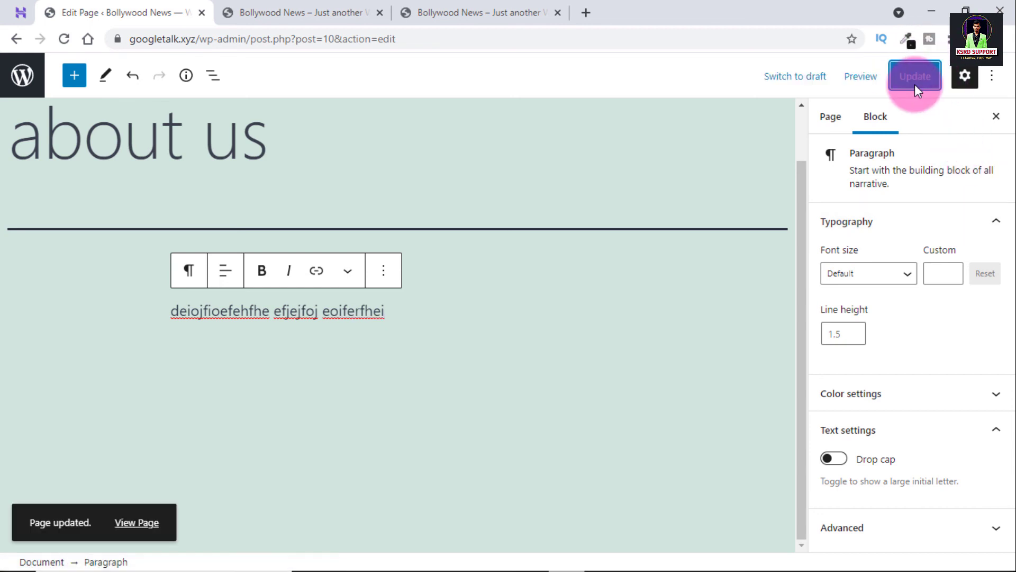
View the updated about us page in a new browser tab and look through its content.
right_click(125, 522)
click(211, 403)
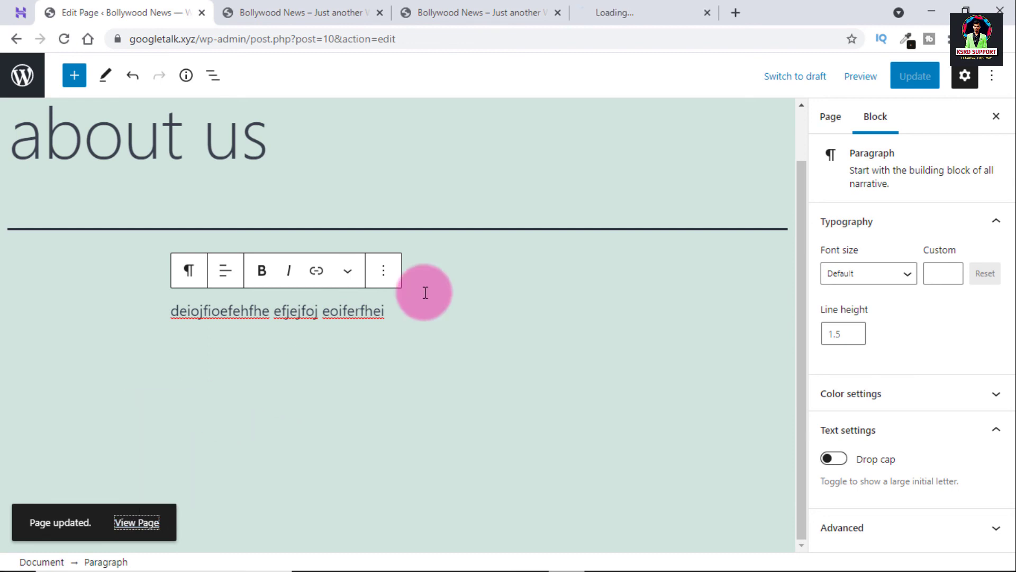
click(617, 4)
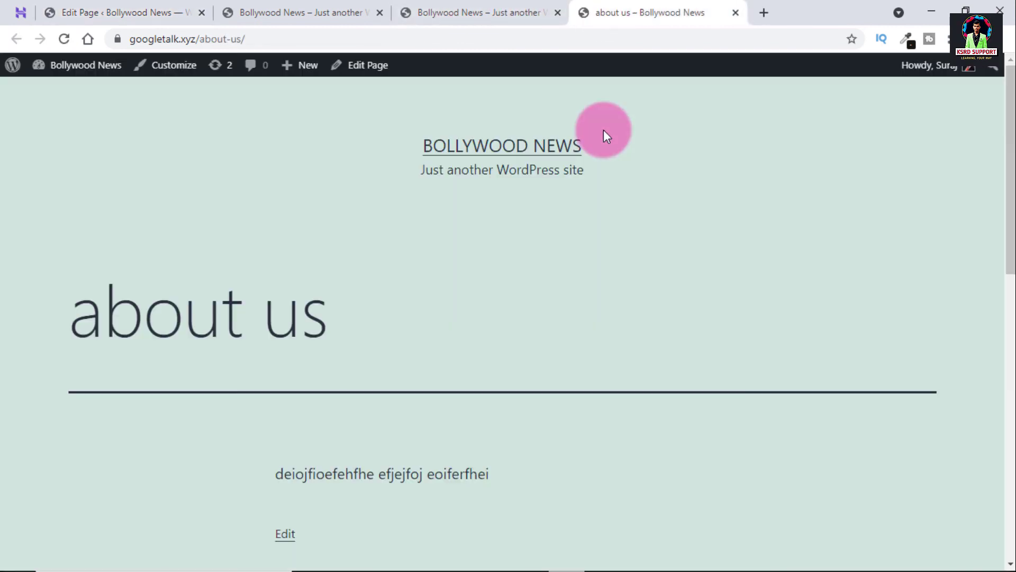
scroll(581, 214, down, 5)
scroll(581, 214, up, 3)
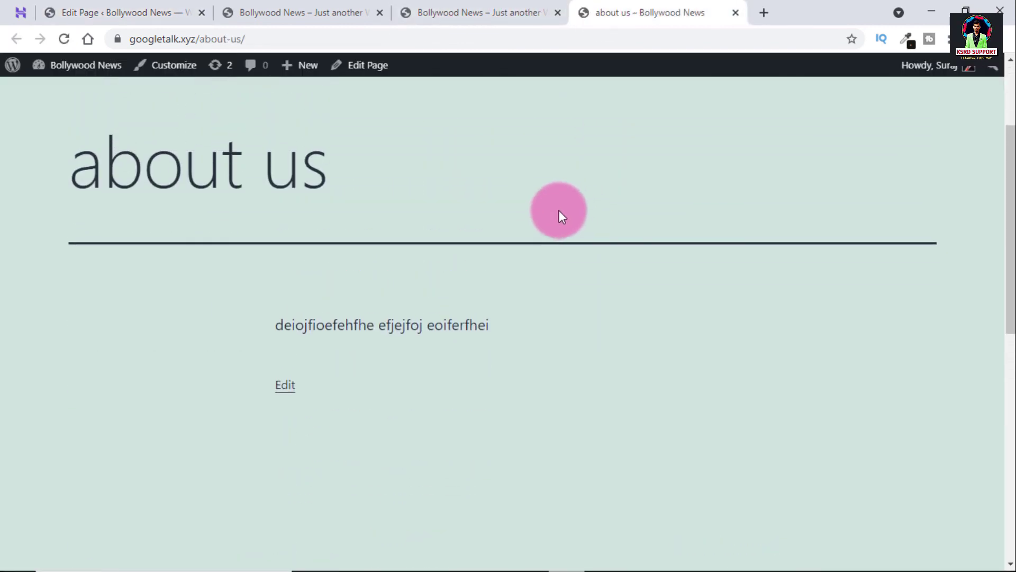
scroll(559, 211, up, 2)
Return to the list of all pages and compare the site's front page with the live about us page.
click(192, 14)
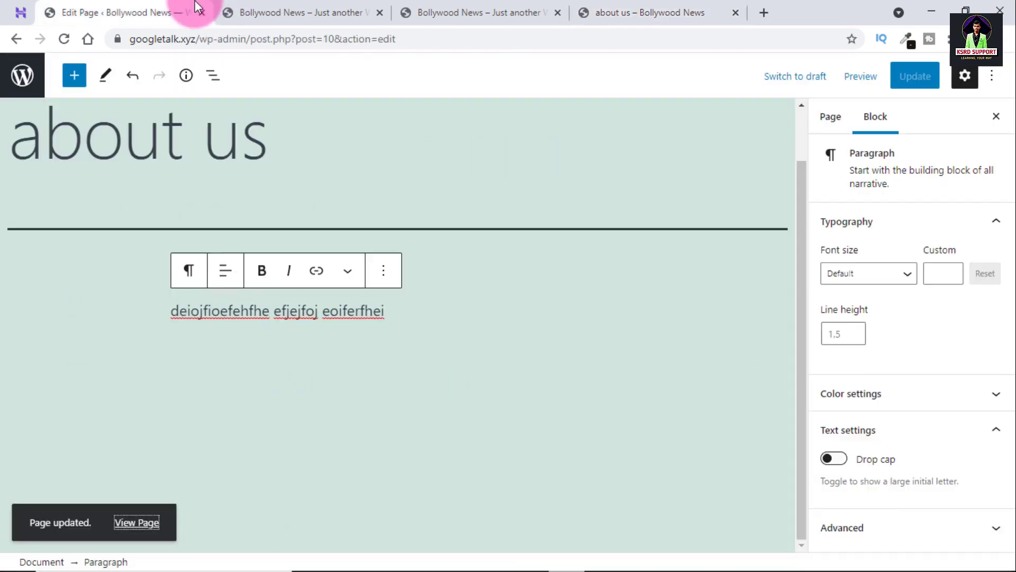
click(15, 94)
click(476, 12)
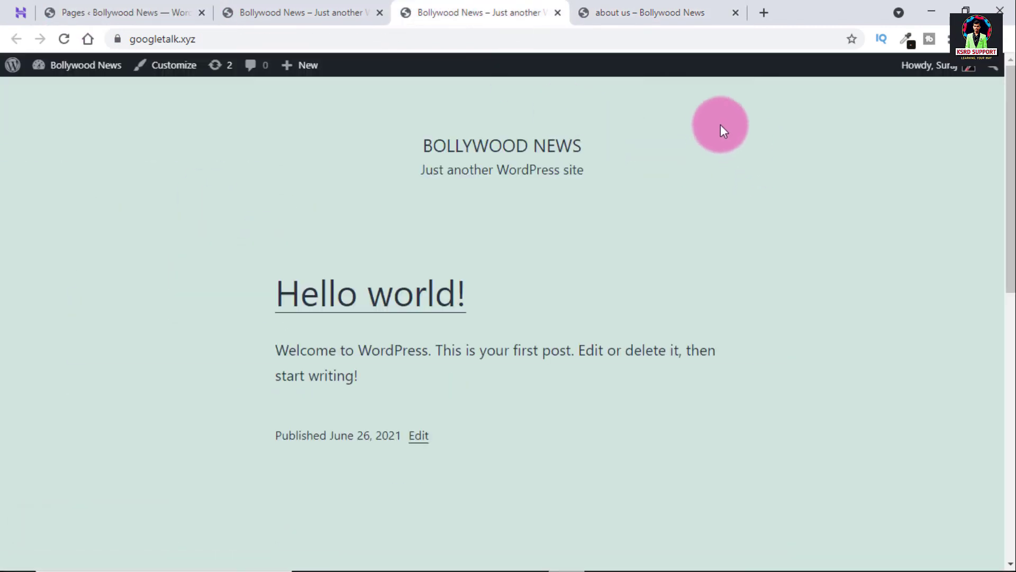
click(123, 12)
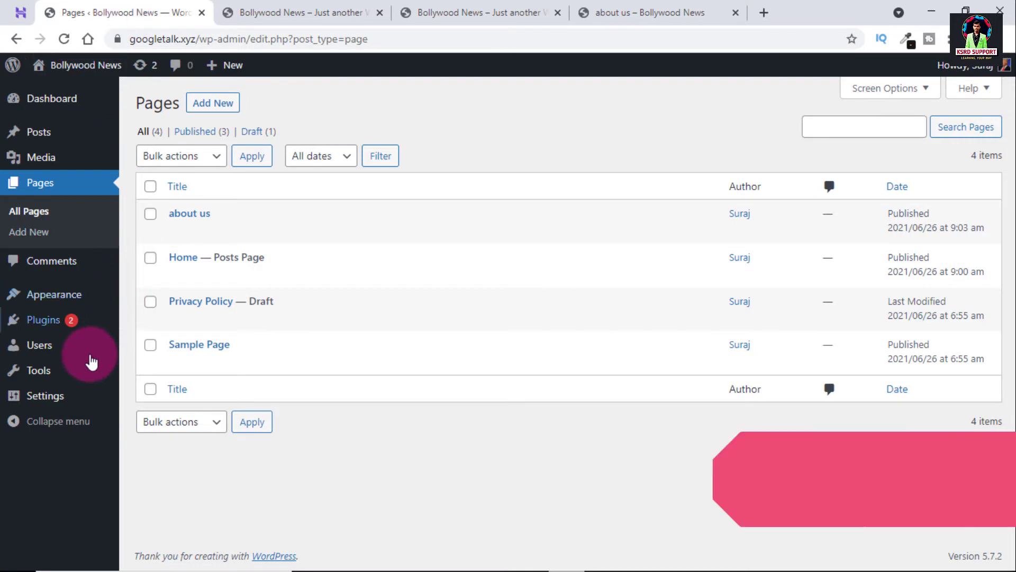
mouse_move(73, 345)
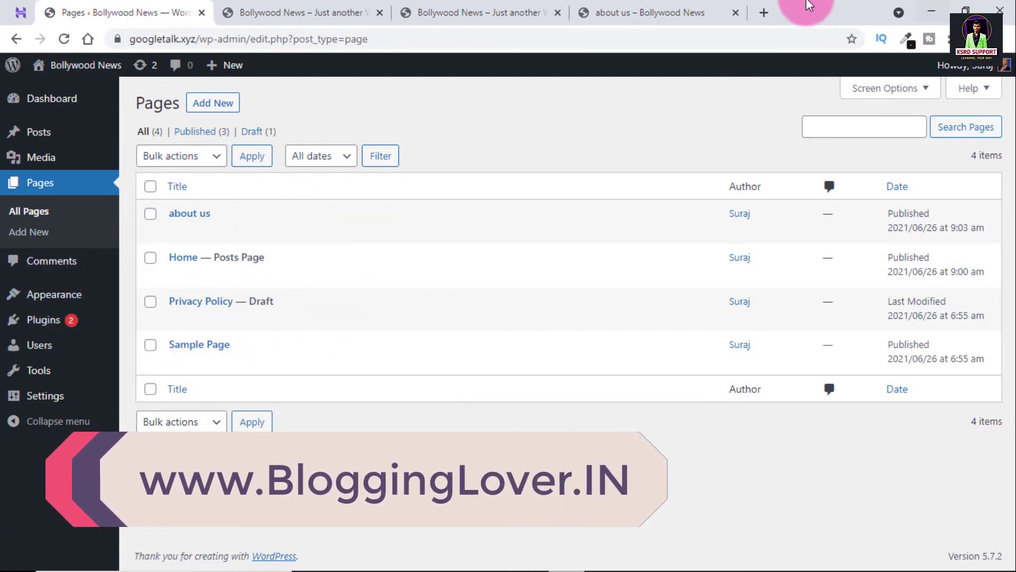
click(690, 6)
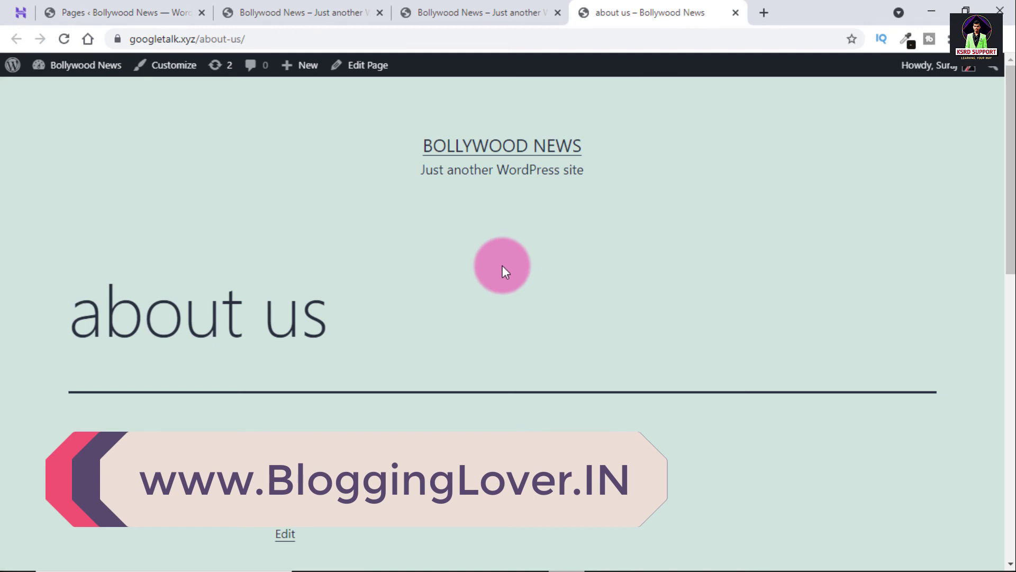
Quick edit the Privacy Policy page in the pages list and set its status to Published.
click(159, 12)
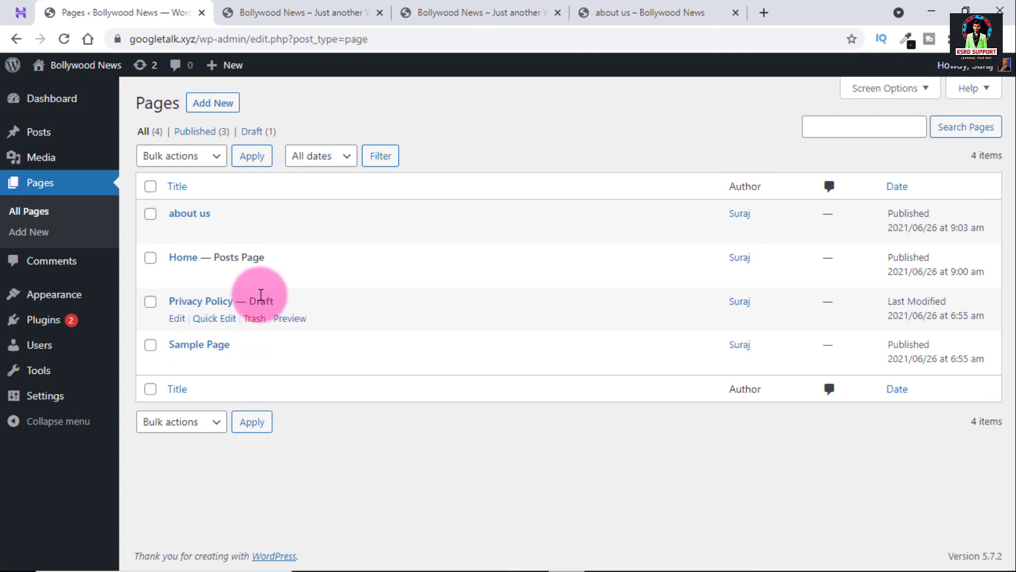
click(214, 318)
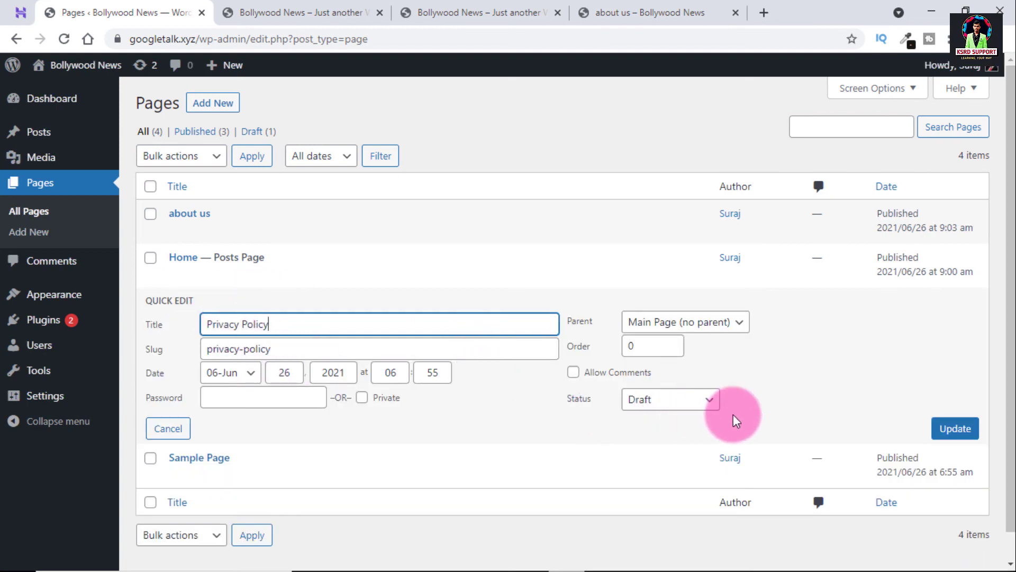
click(693, 411)
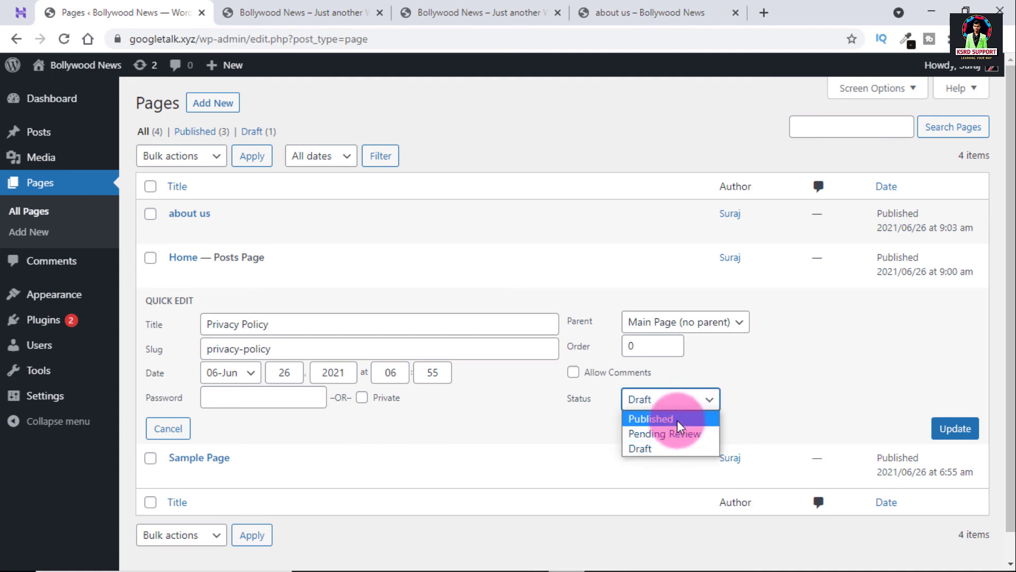
click(683, 420)
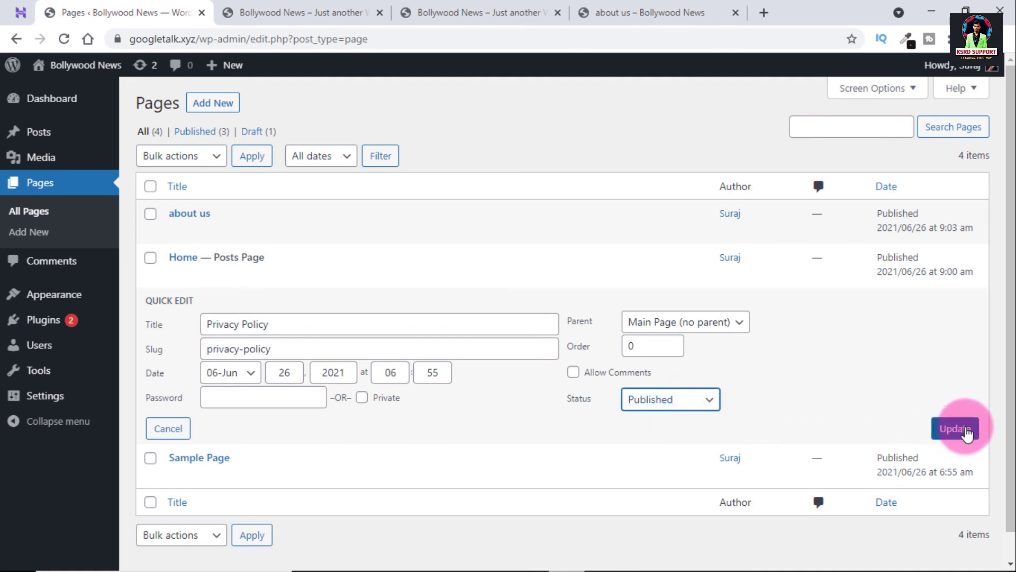